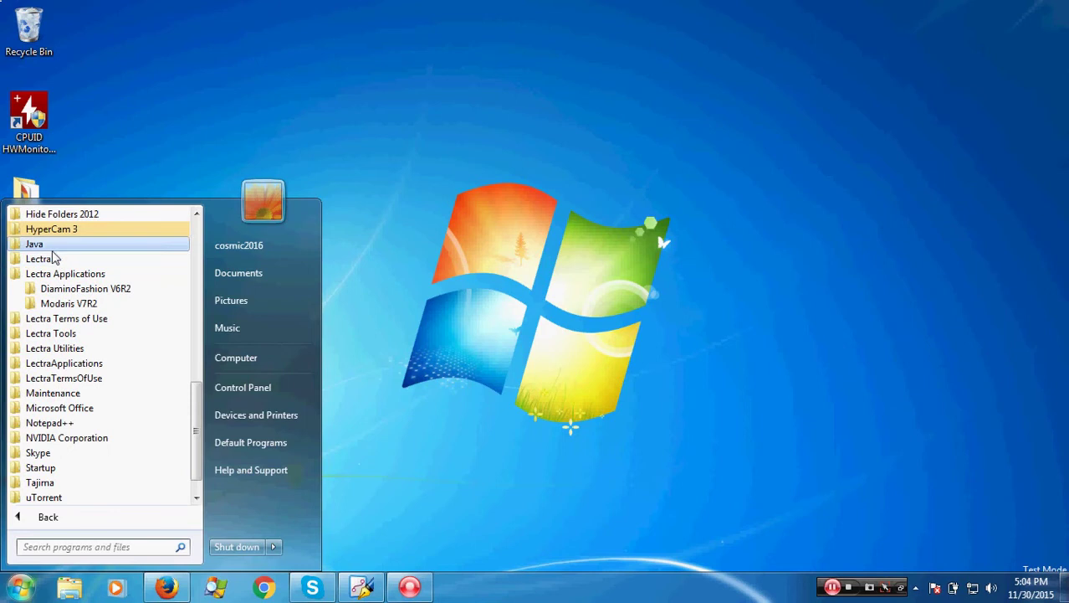
Step: Launch Kaledo Style V4R1 from the LectraApplications program folder
click(55, 362)
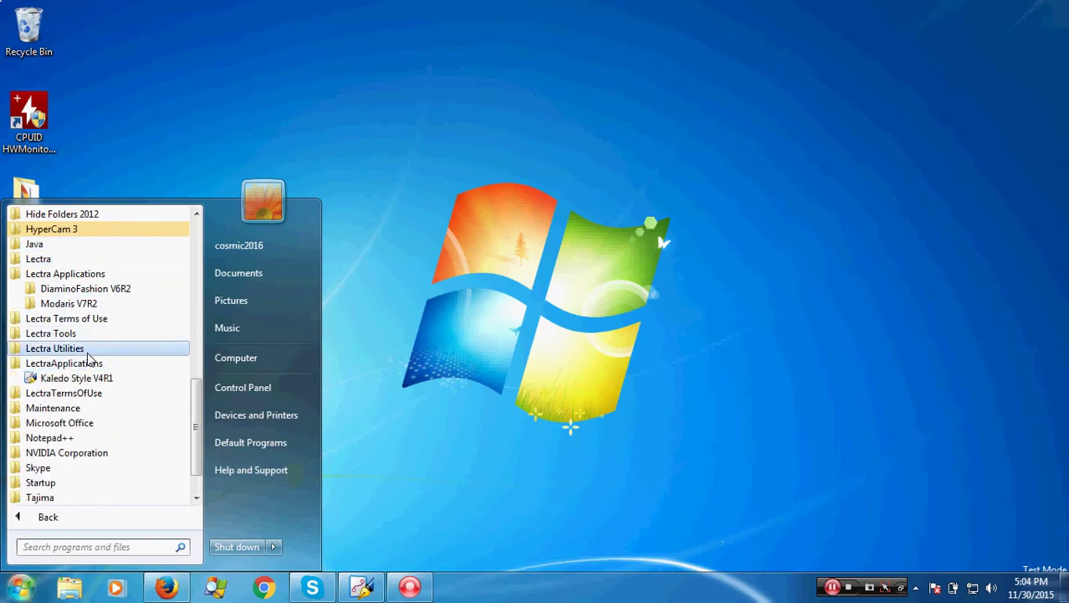
click(99, 377)
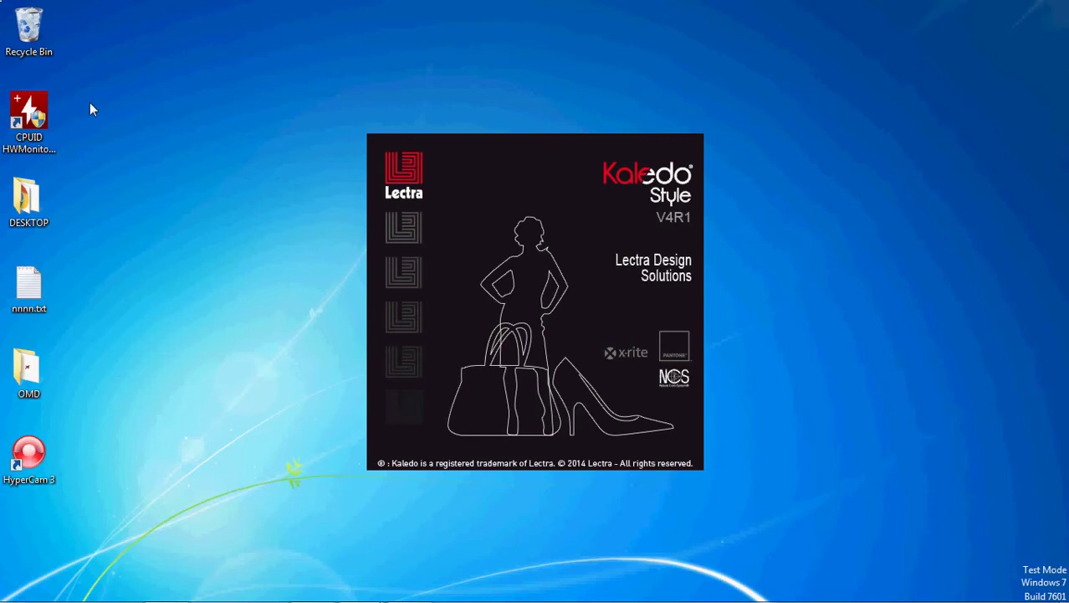
Step: Empty the Recycle Bin, permanently deleting the video clip in it
right_click(32, 25)
click(73, 67)
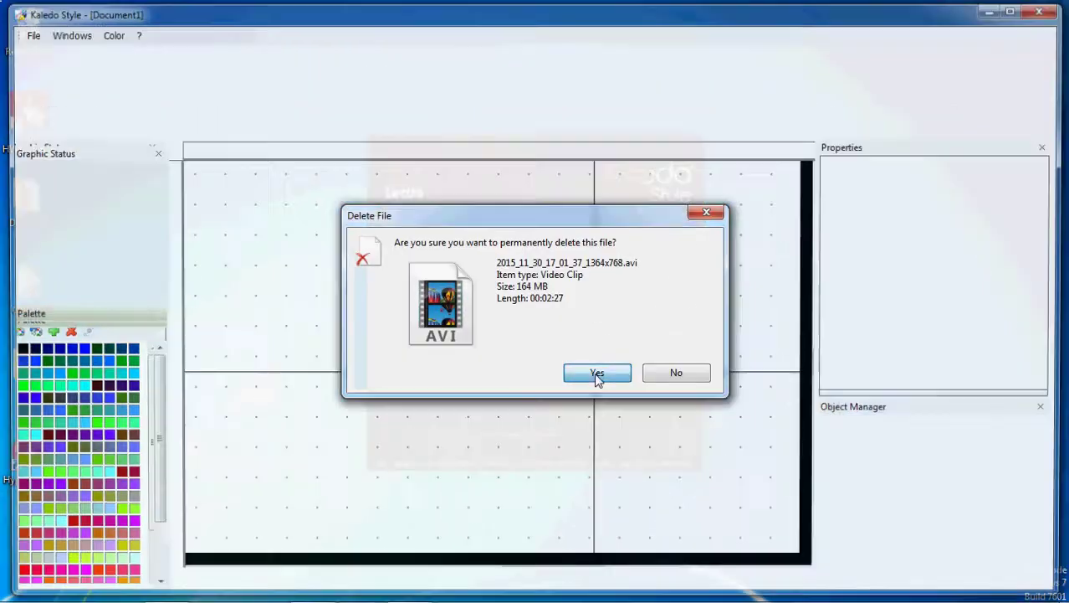
click(597, 371)
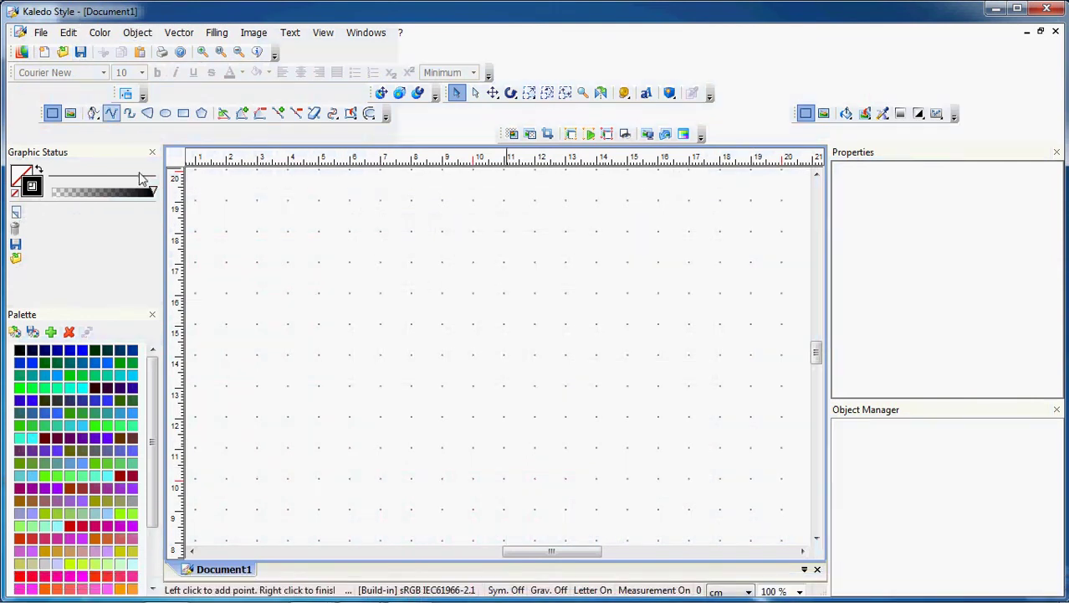
Step: Draw an unfilled ellipse about 5.79 by 5.33 cm in the upper part of the page
click(166, 122)
drag(419, 269, 509, 352)
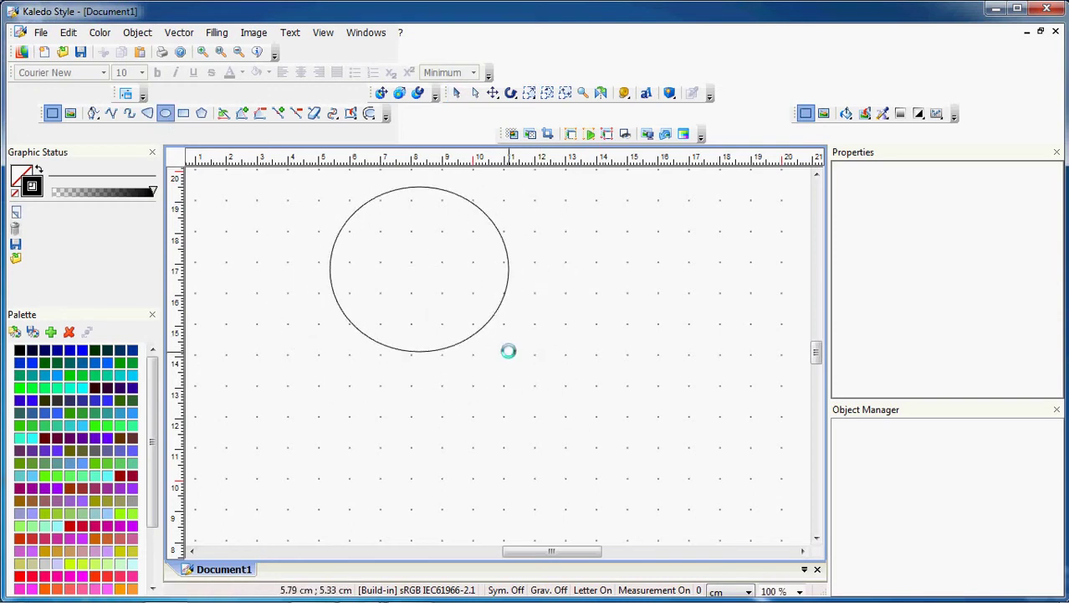
Step: Insert the red chrysanthemum picture from Sample Pictures into the document at its original location
click(40, 32)
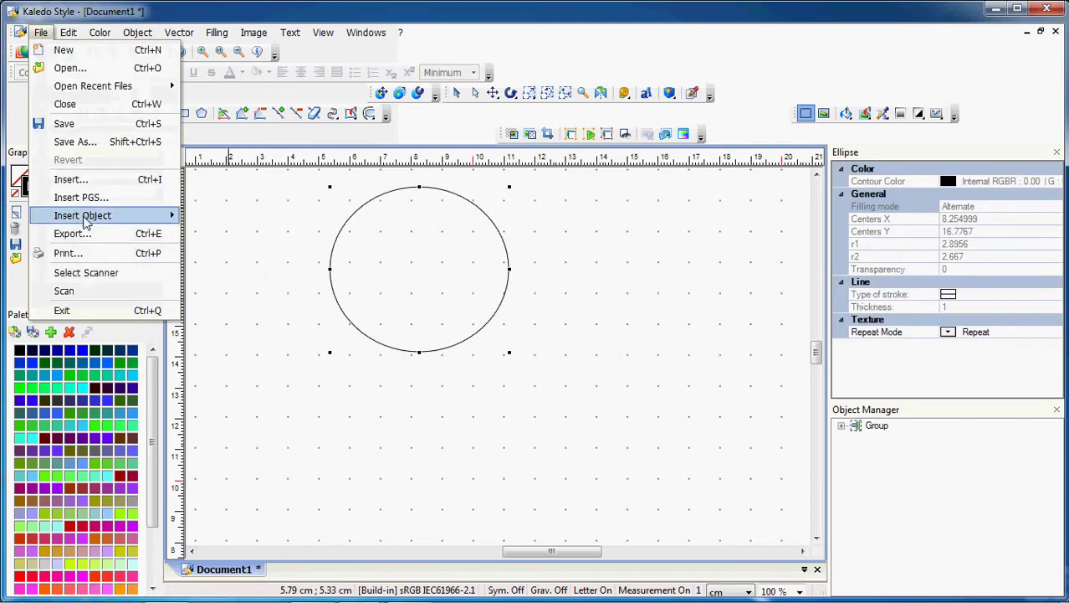
click(71, 179)
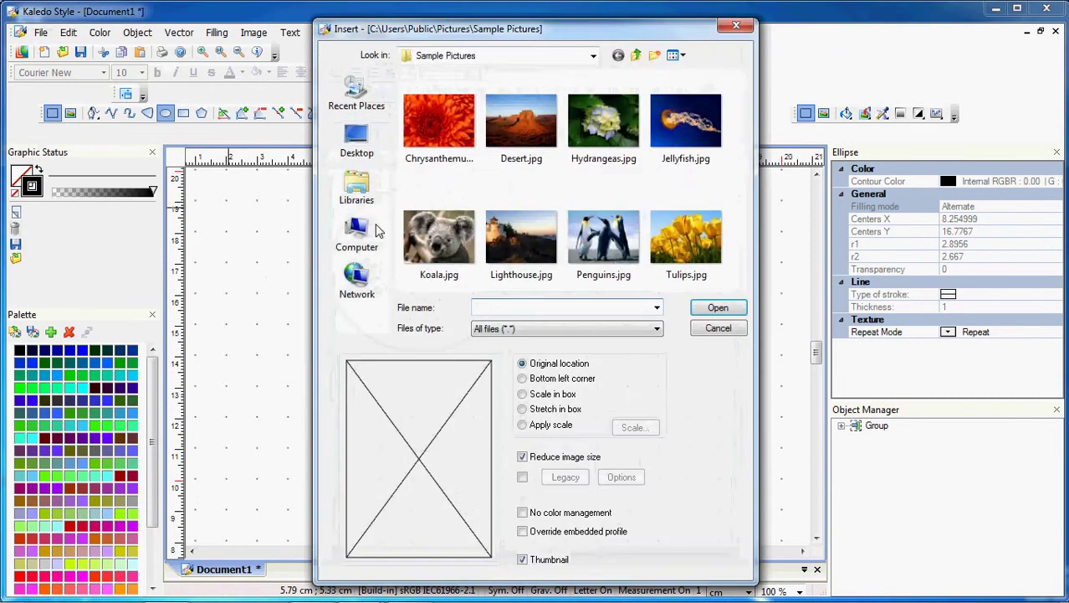
click(713, 308)
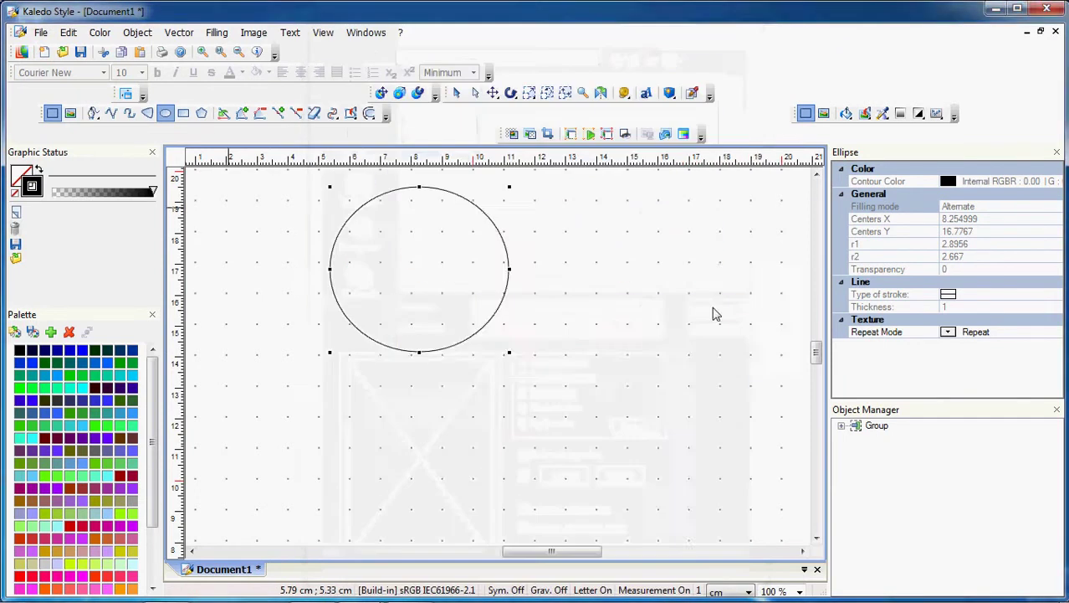
click(532, 343)
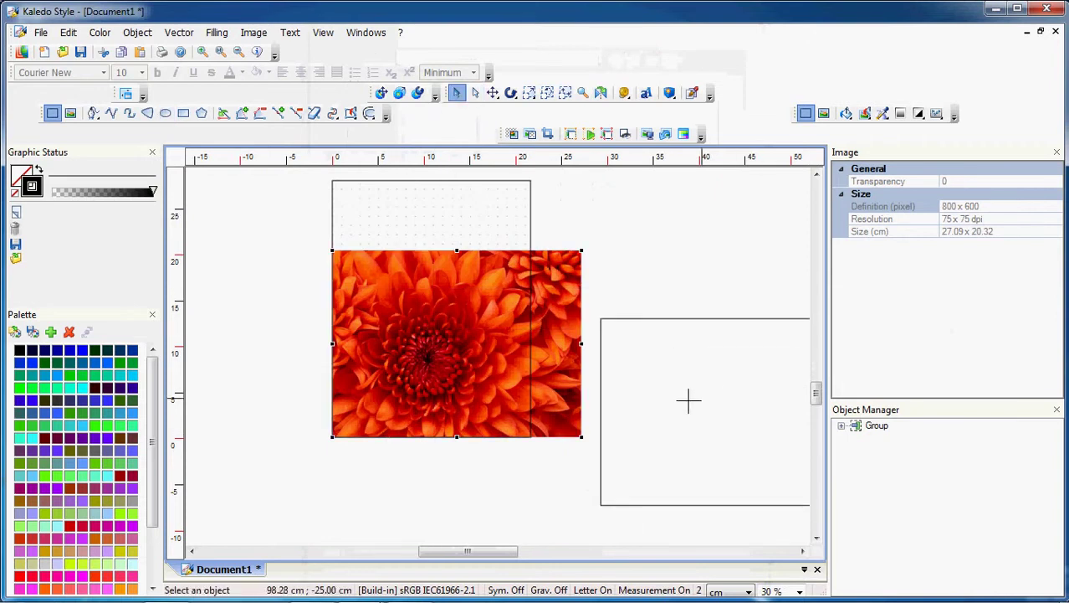
Step: Move the flower image off the page to its right side and scale it down to about 20.33 by 15.25 cm
click(652, 413)
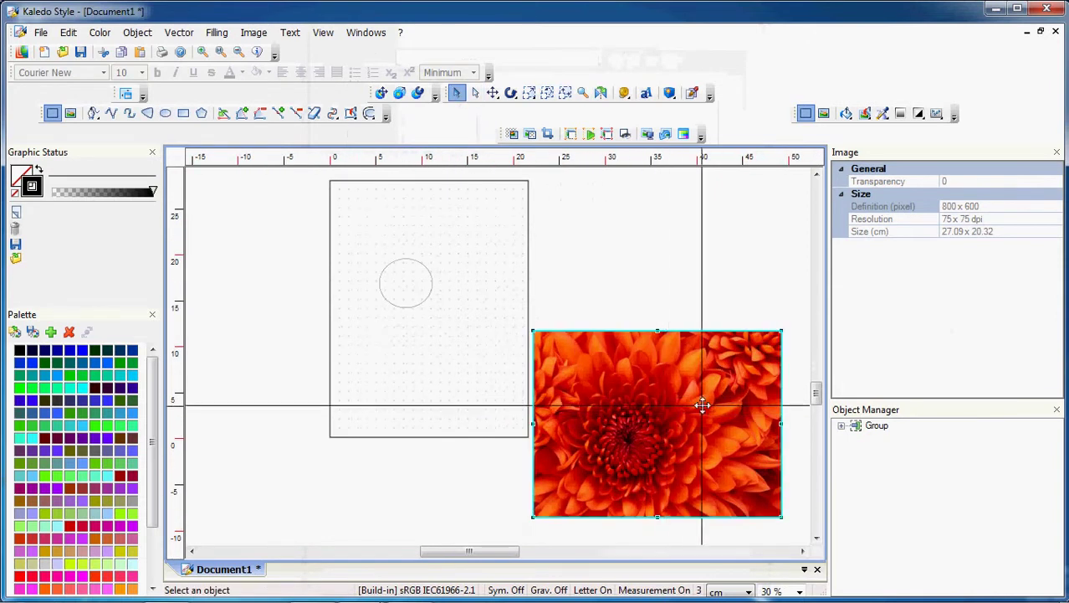
drag(778, 462, 761, 452)
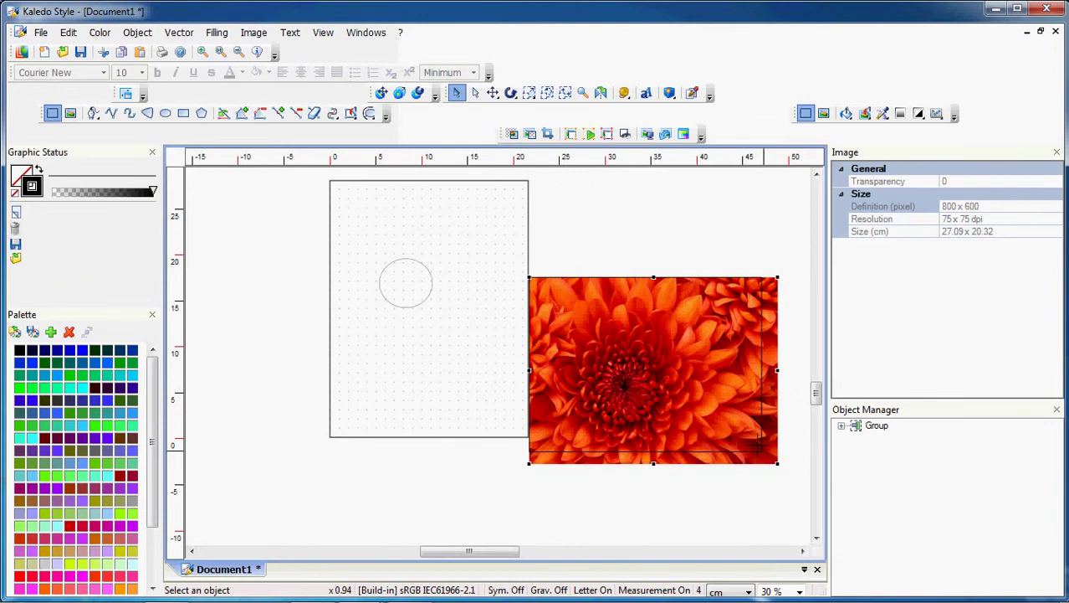
drag(715, 416, 717, 419)
drag(623, 346, 635, 308)
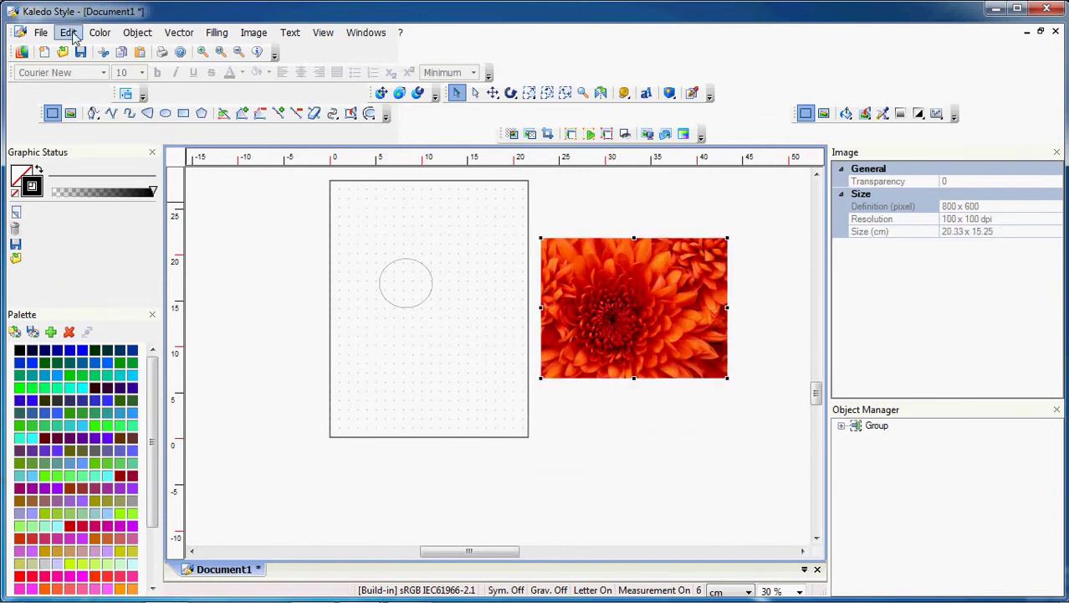
Step: Apply Color Reduction to the flower image, reducing it to 6 colors
click(97, 35)
click(142, 181)
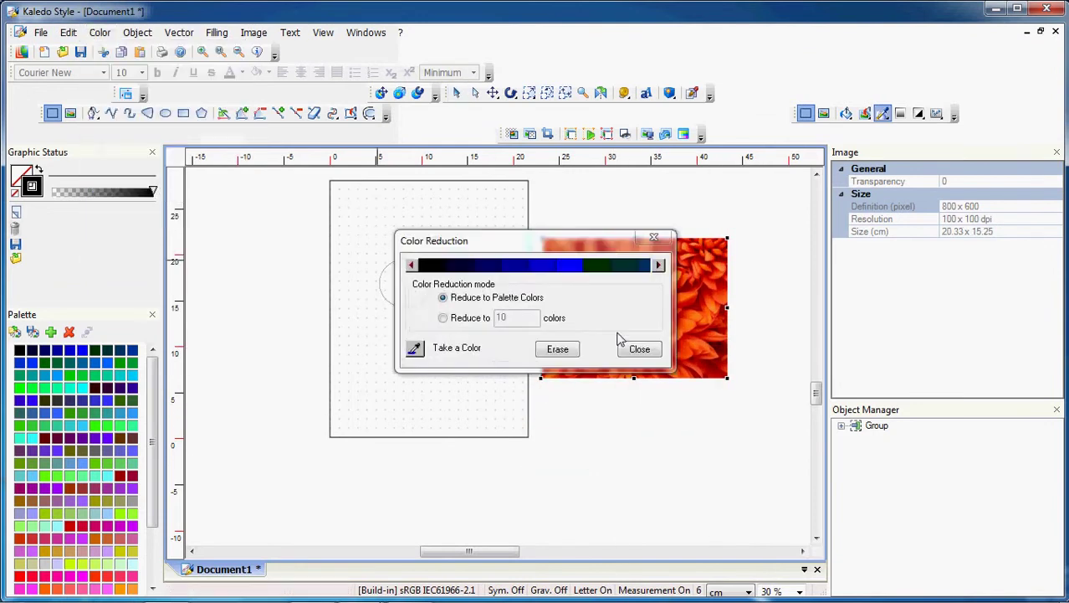
click(443, 319)
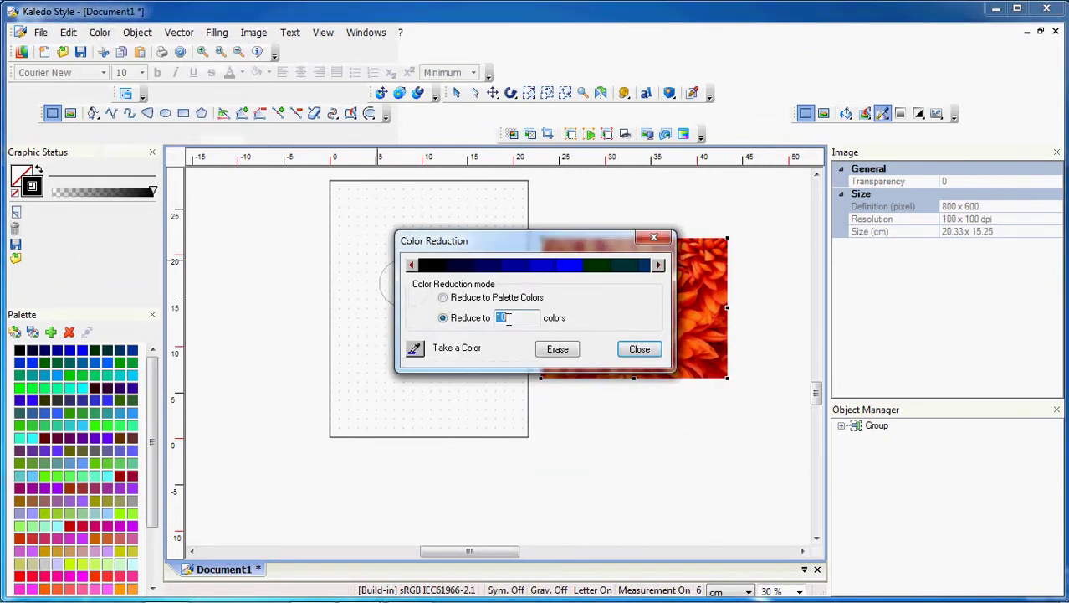
click(626, 353)
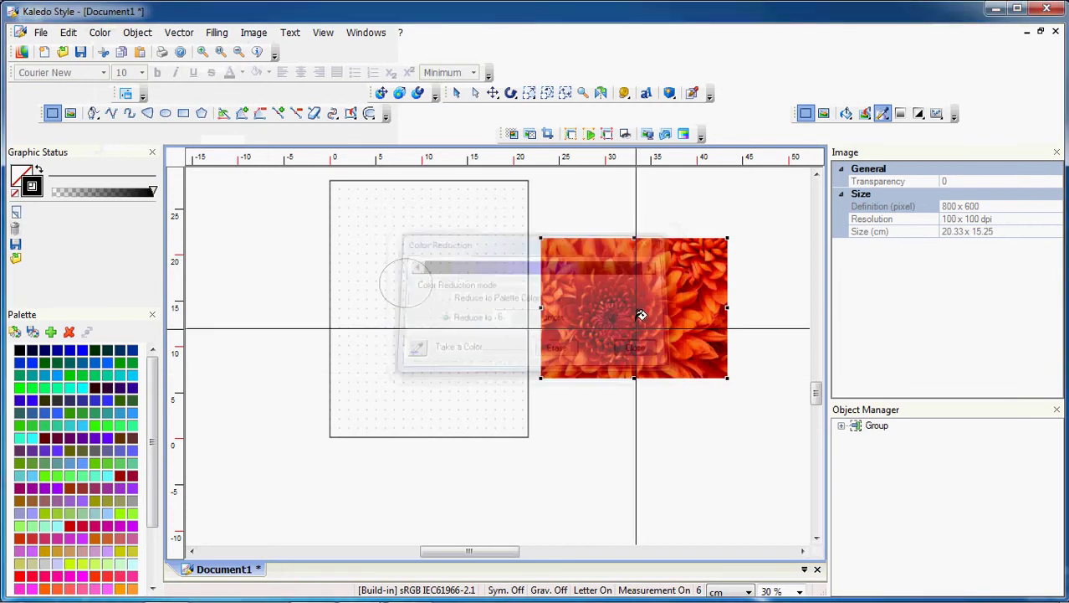
scroll(636, 307, up, 3)
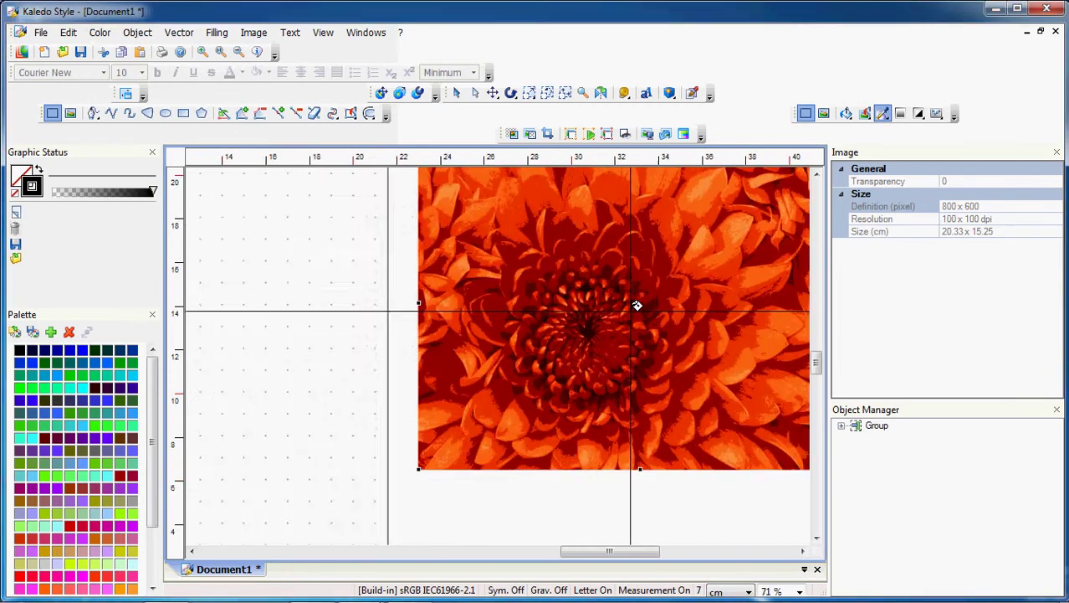
scroll(669, 301, down, 2)
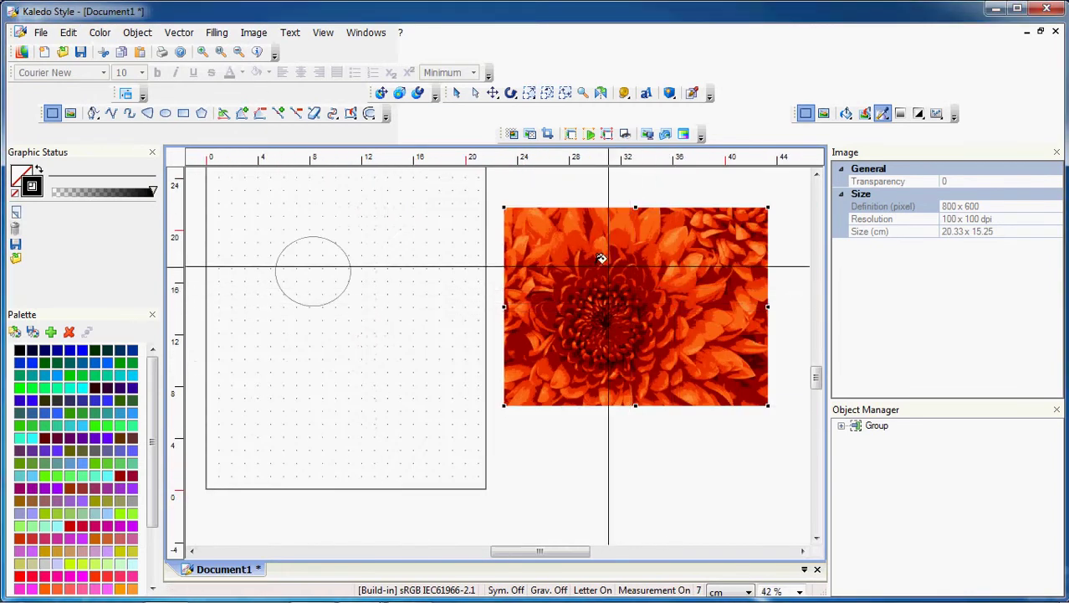
Step: Turn the flower image into indexed mode and generate shuffled colorways of its colors up to 007, keeping 007 active
click(97, 33)
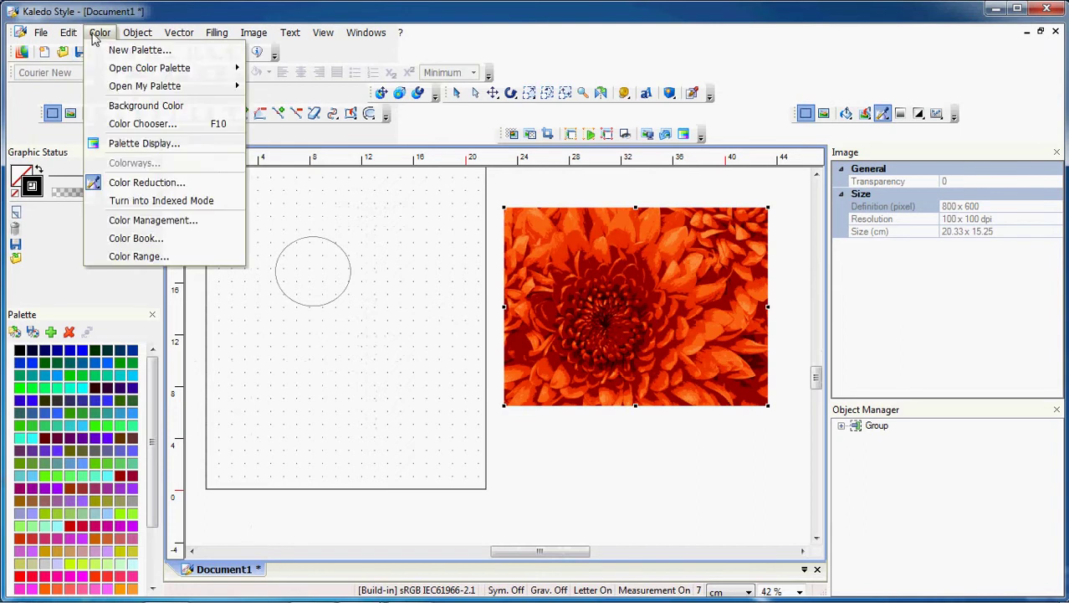
click(148, 203)
right_click(550, 267)
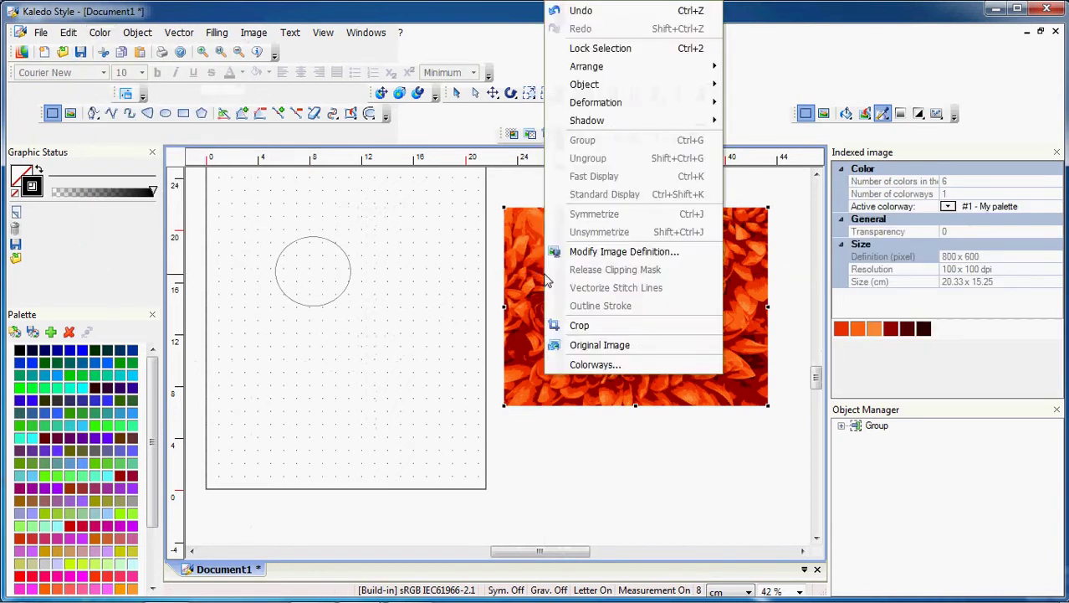
click(586, 362)
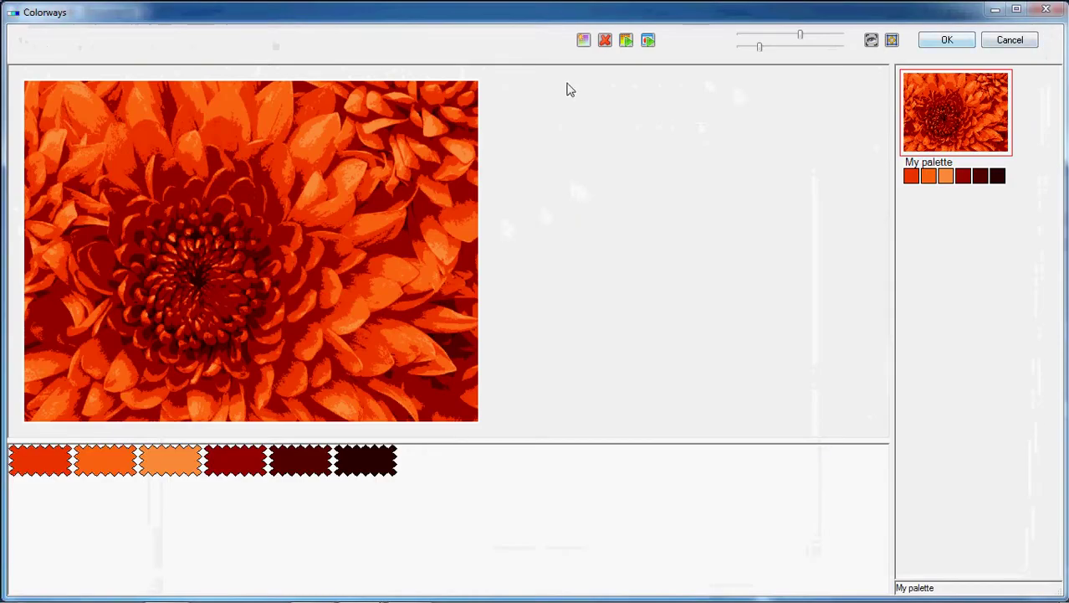
click(649, 41)
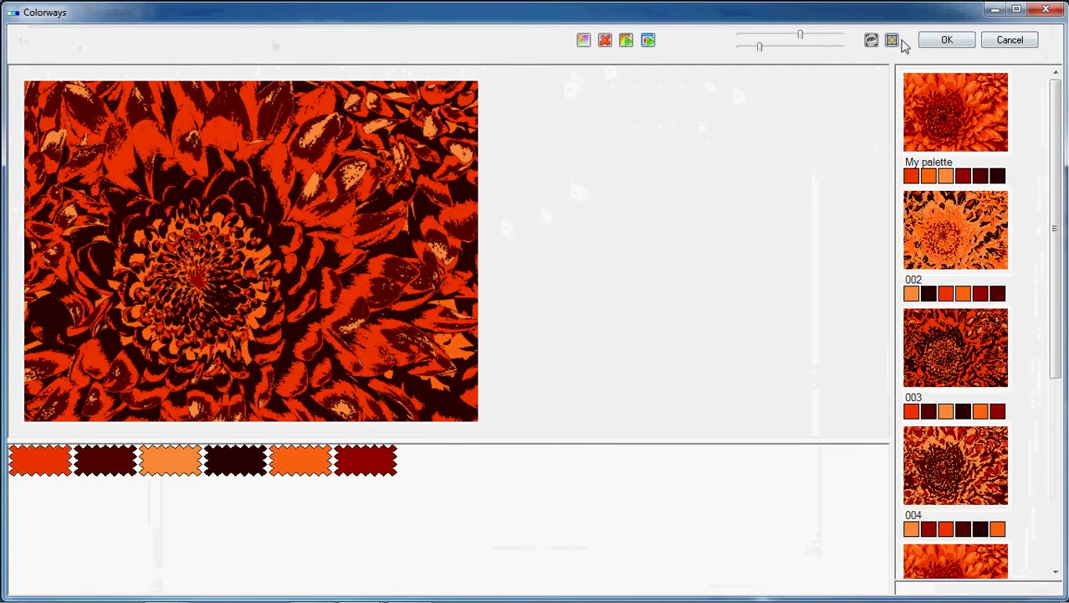
click(947, 41)
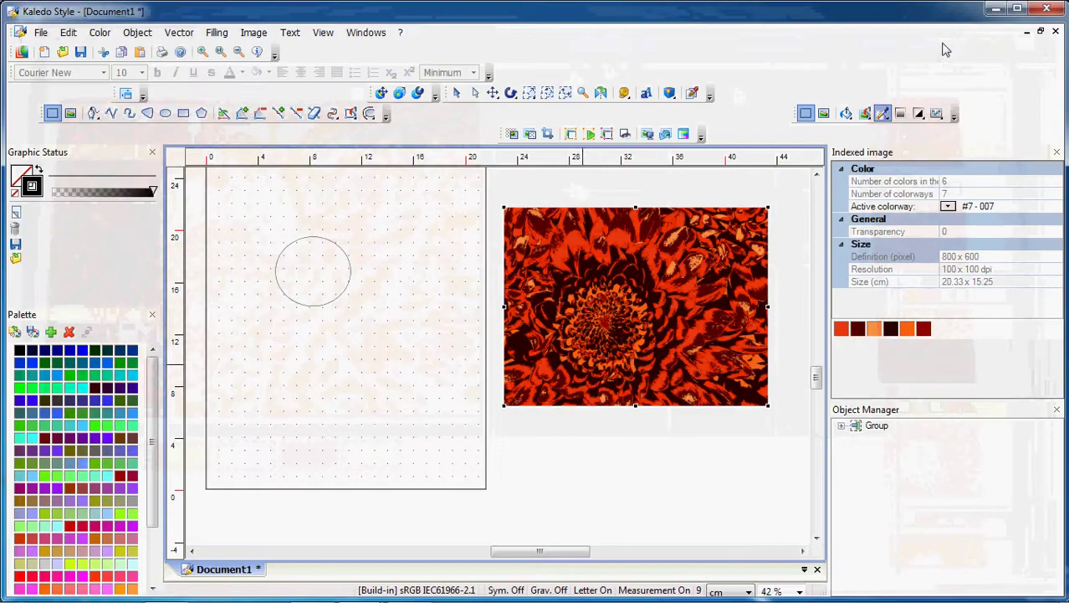
Step: Fill the ellipse with a motif picked from the recolored flower image, using colorway #7 - 007
click(456, 92)
click(371, 194)
click(337, 241)
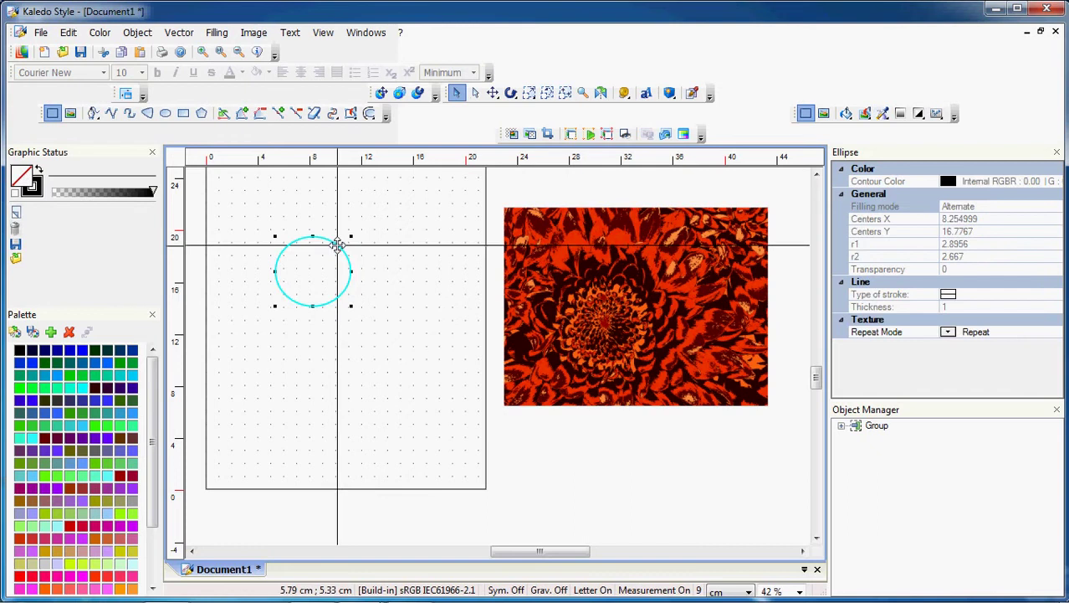
scroll(318, 282, down, 2)
scroll(319, 282, up, 3)
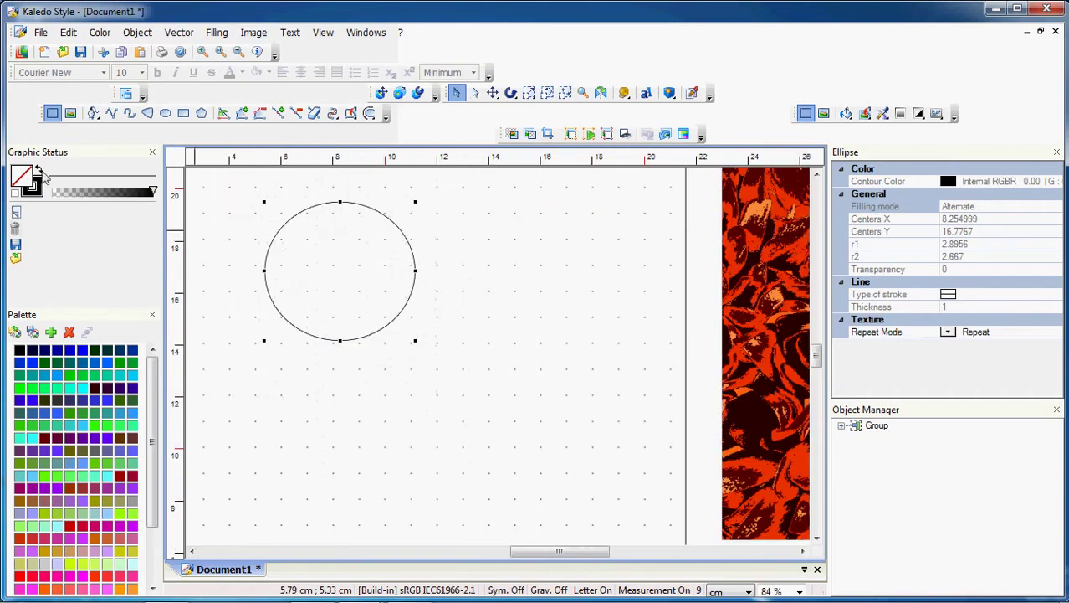
click(25, 176)
click(477, 149)
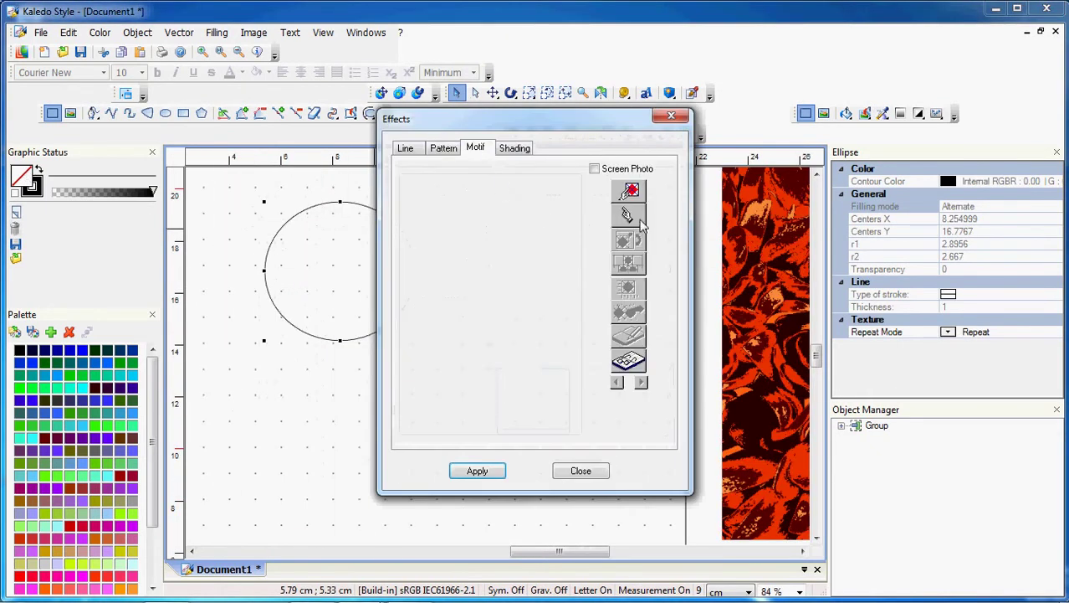
click(619, 216)
click(766, 232)
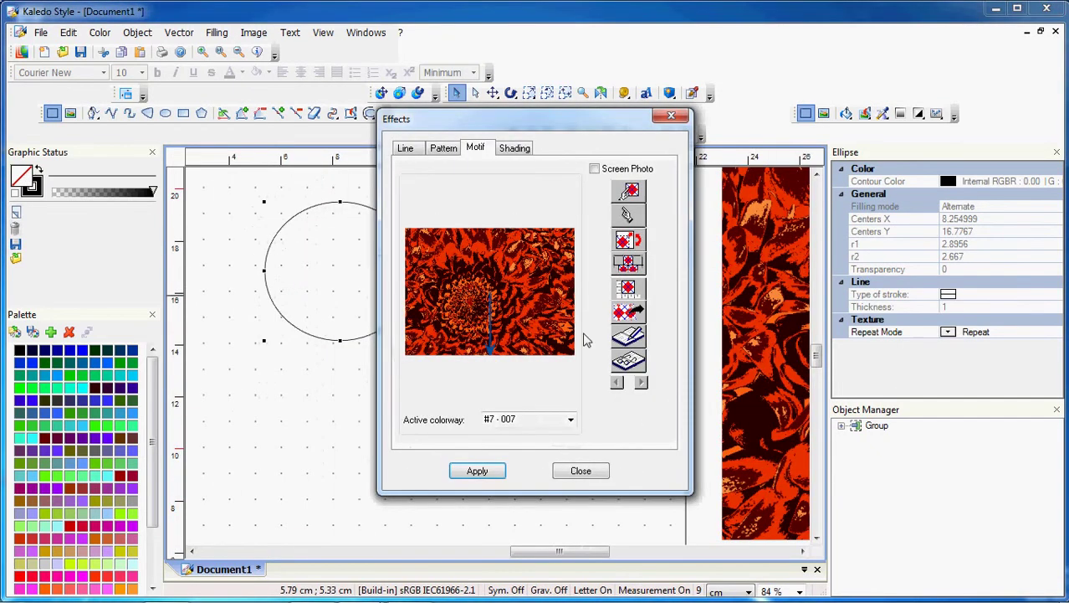
click(477, 470)
click(557, 471)
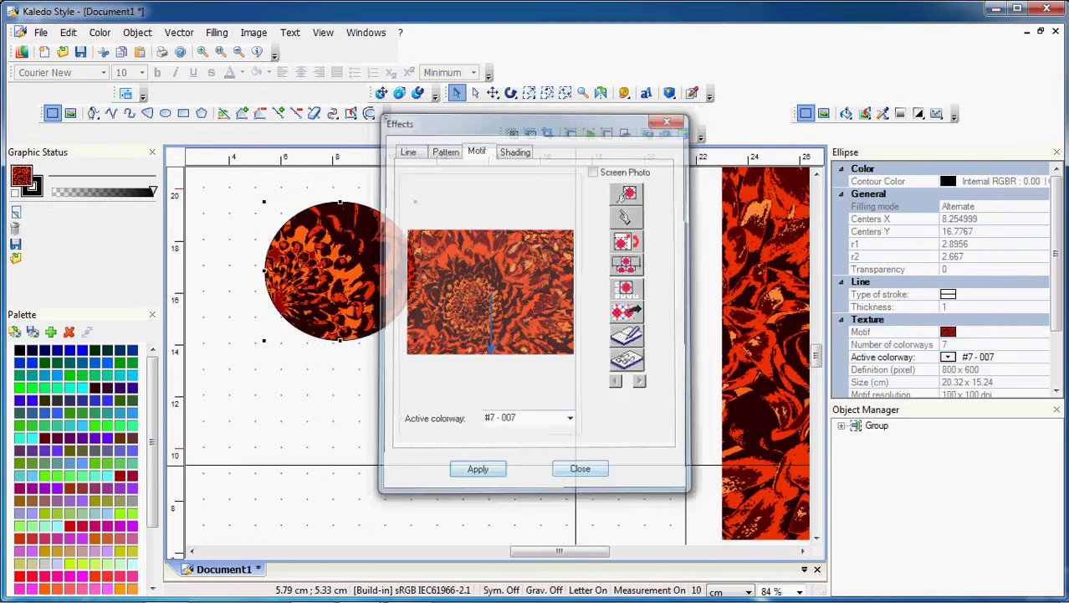
Step: Scale down the motif texture inside the ellipse so the flower repeats in small tiles
scroll(350, 289, down, 1)
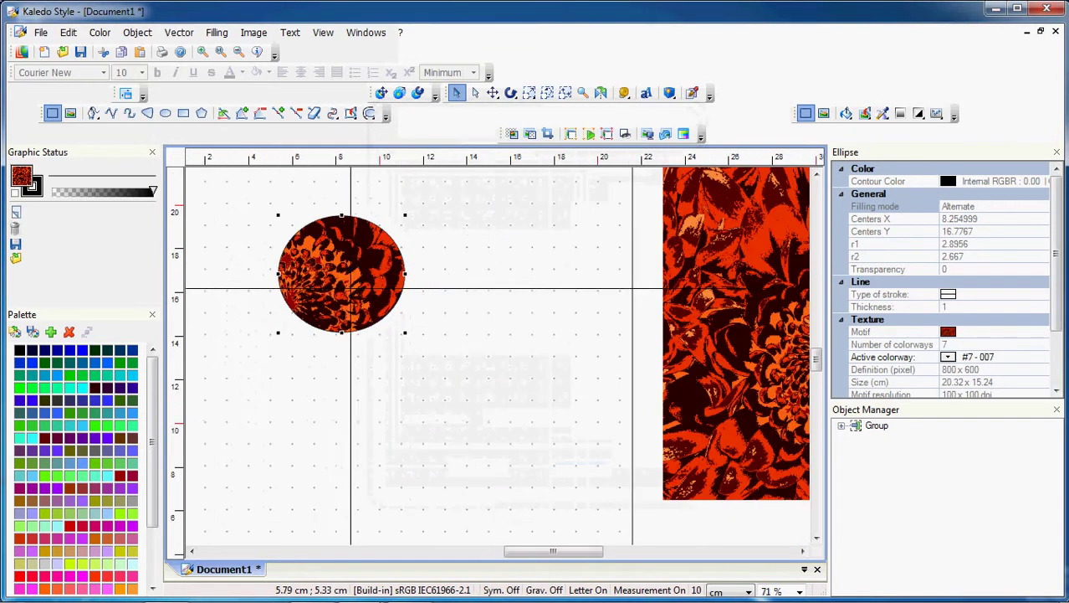
click(399, 93)
drag(334, 298, 356, 299)
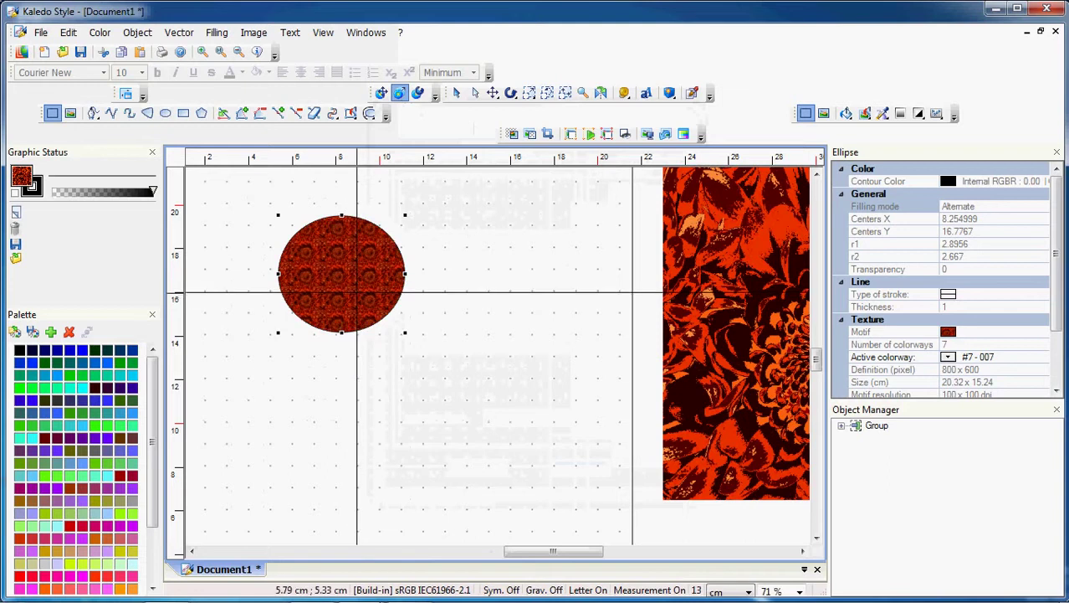
scroll(356, 299, up, 4)
scroll(343, 273, up, 4)
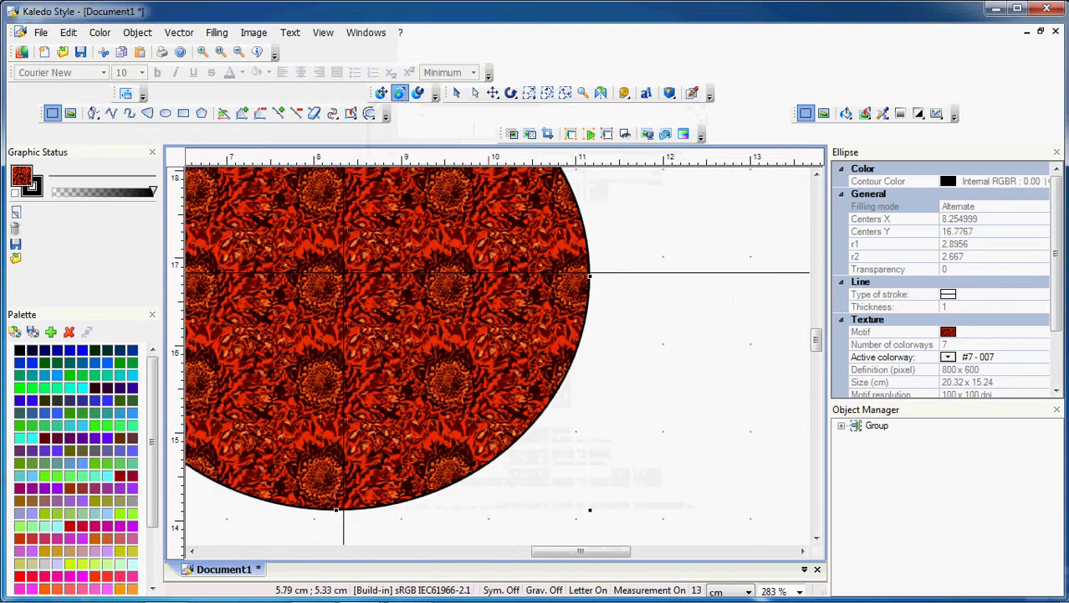
scroll(343, 273, down, 6)
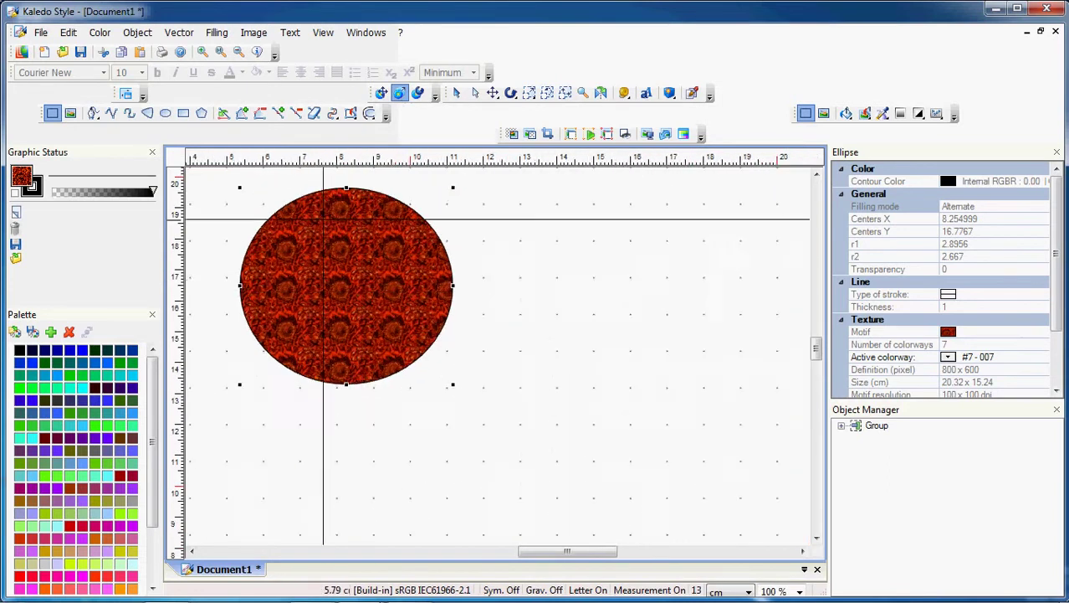
scroll(432, 275, down, 3)
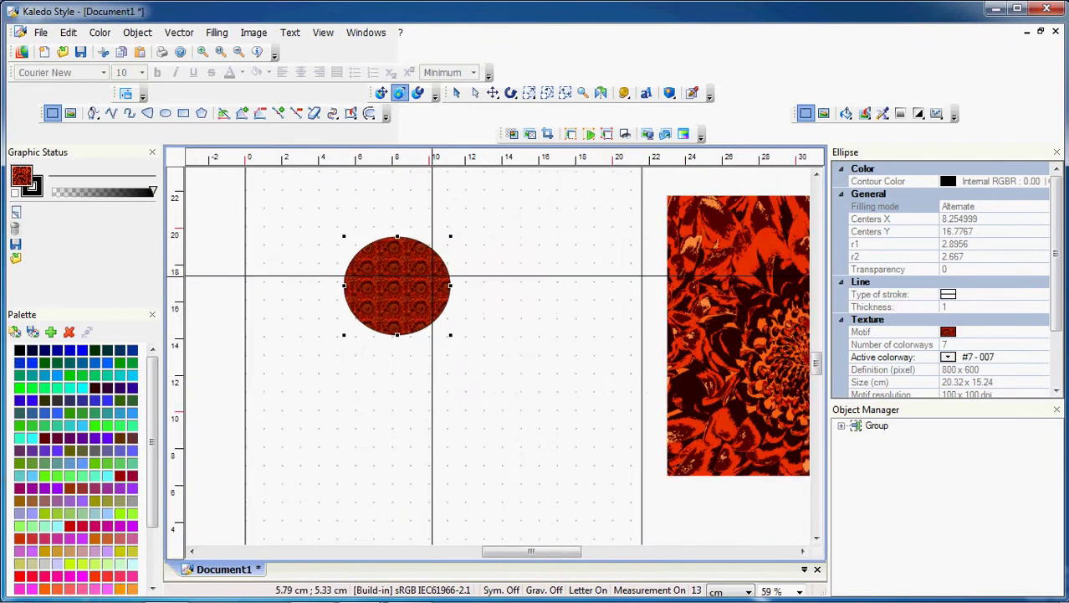
scroll(433, 275, down, 1)
scroll(432, 275, up, 1)
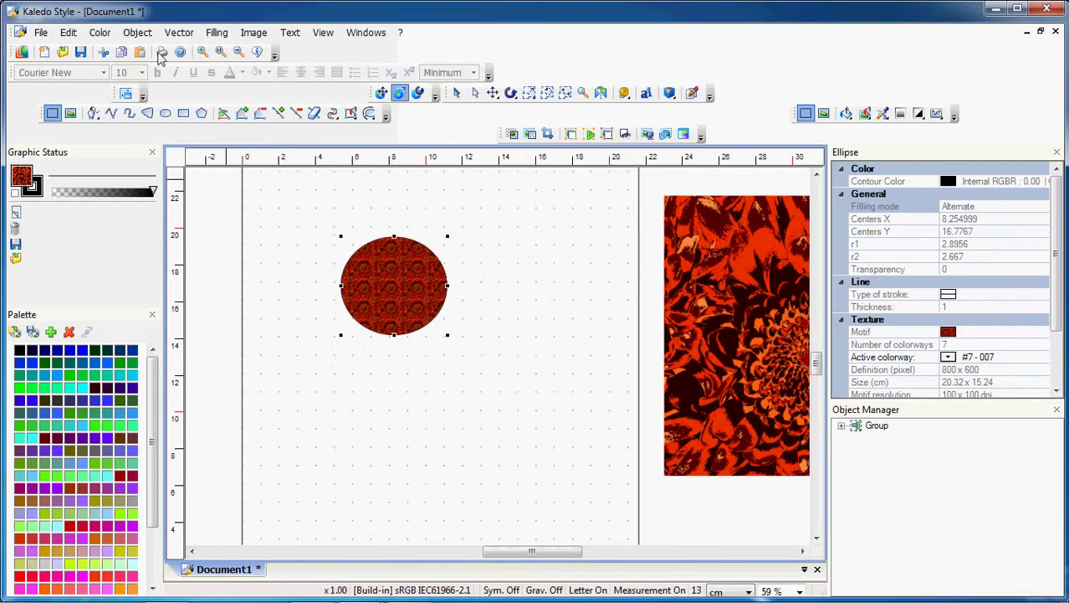
click(100, 34)
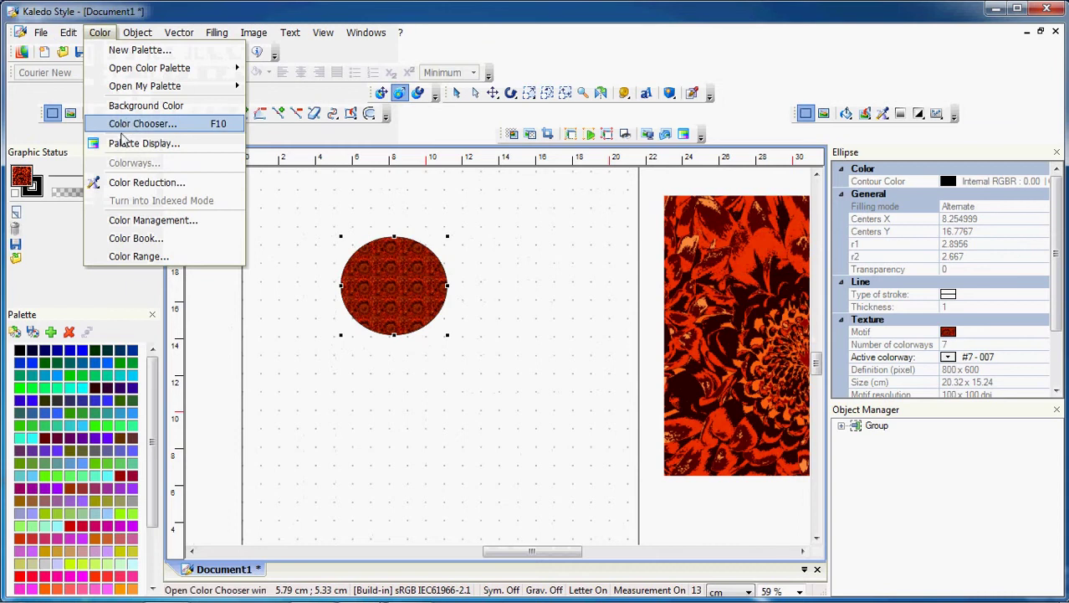
click(688, 39)
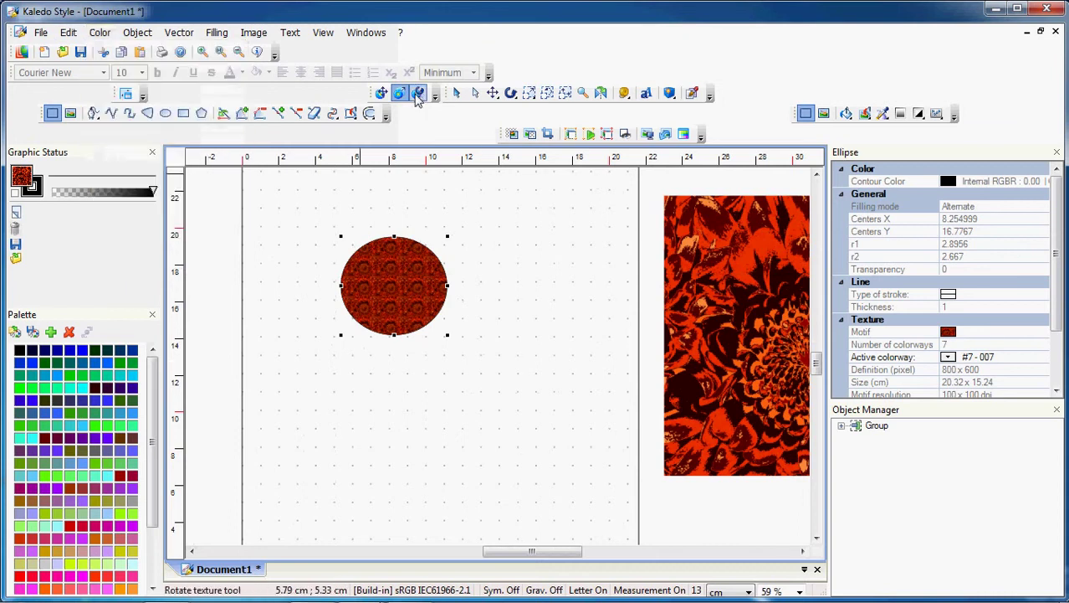
Step: Move the motif-filled ellipse to the upper right part of the page
scroll(525, 311, down, 2)
scroll(525, 285, up, 3)
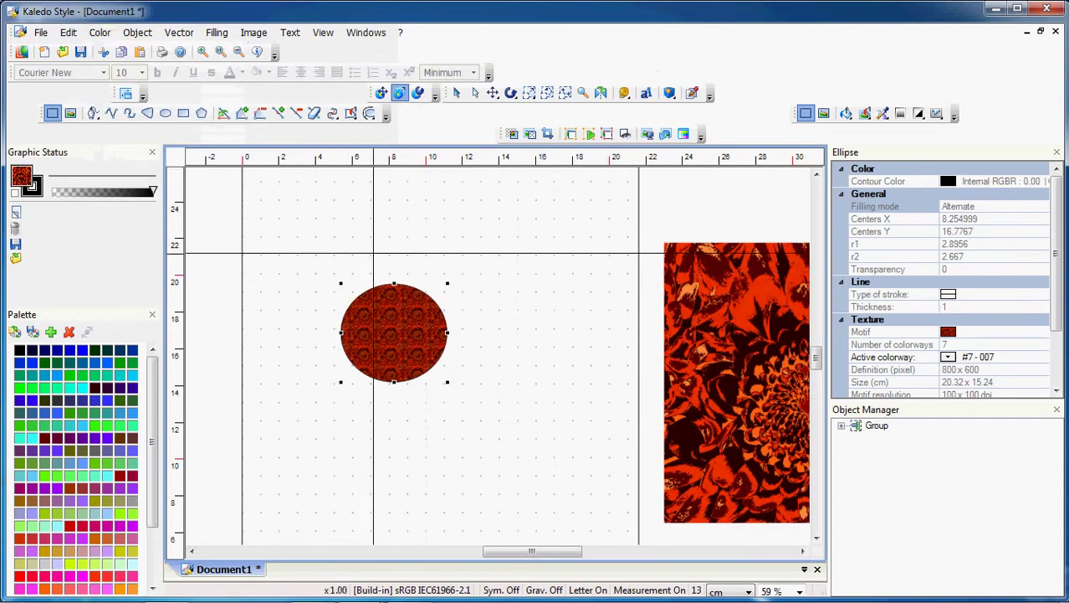
click(457, 93)
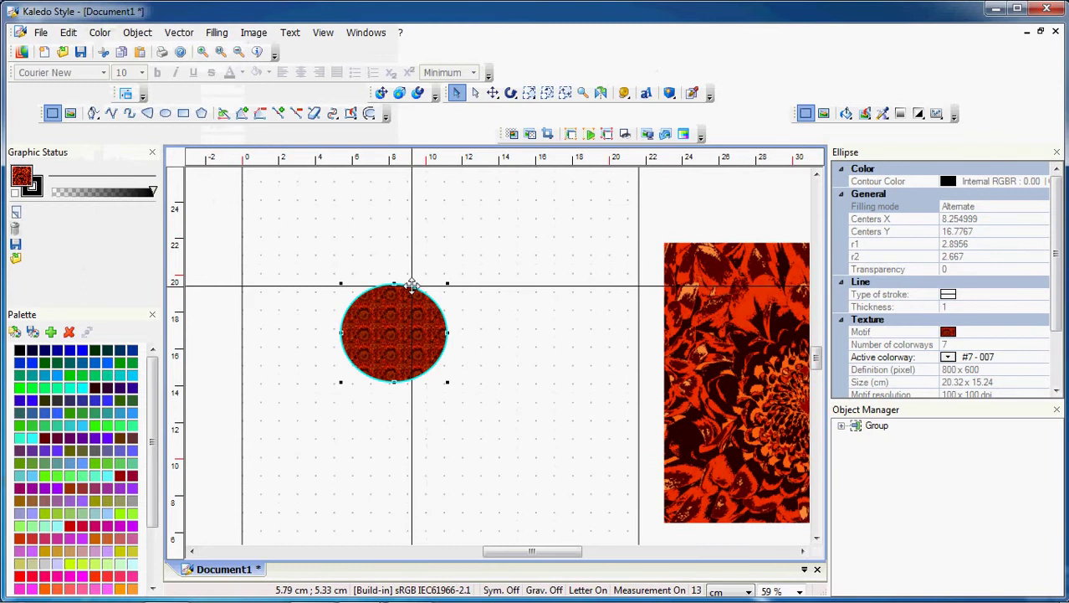
drag(411, 287, 562, 166)
Step: Move the flower image from outside the page onto its left side, below the ellipse
click(733, 314)
drag(732, 314, 381, 343)
drag(312, 272, 437, 366)
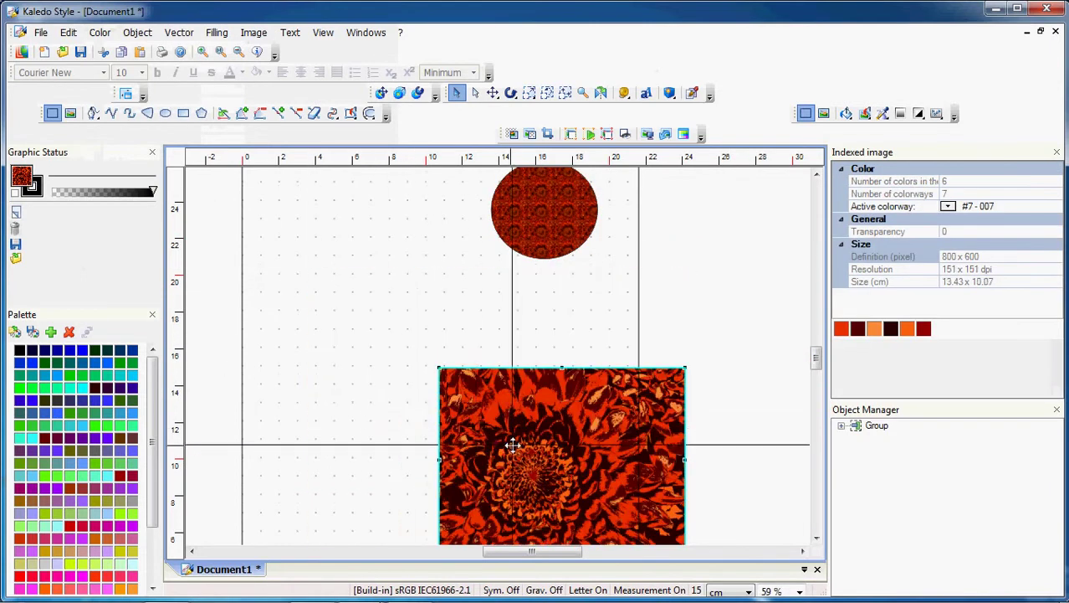
drag(509, 442, 327, 331)
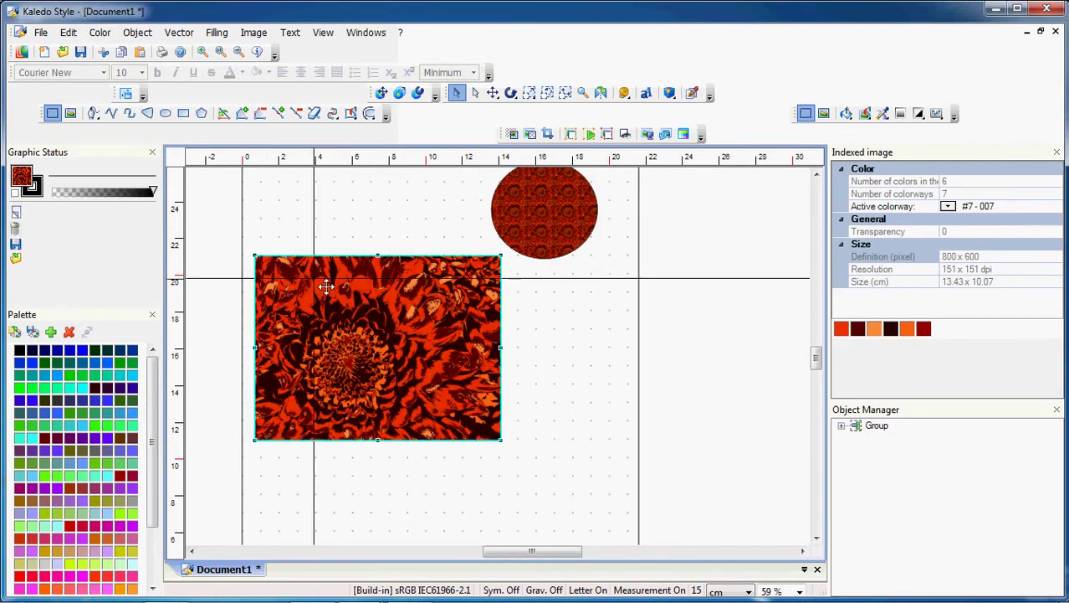
Step: Insert a Palette Display of the flower image's colors in a rectangle below it, with 3 colors per line and color names
click(100, 33)
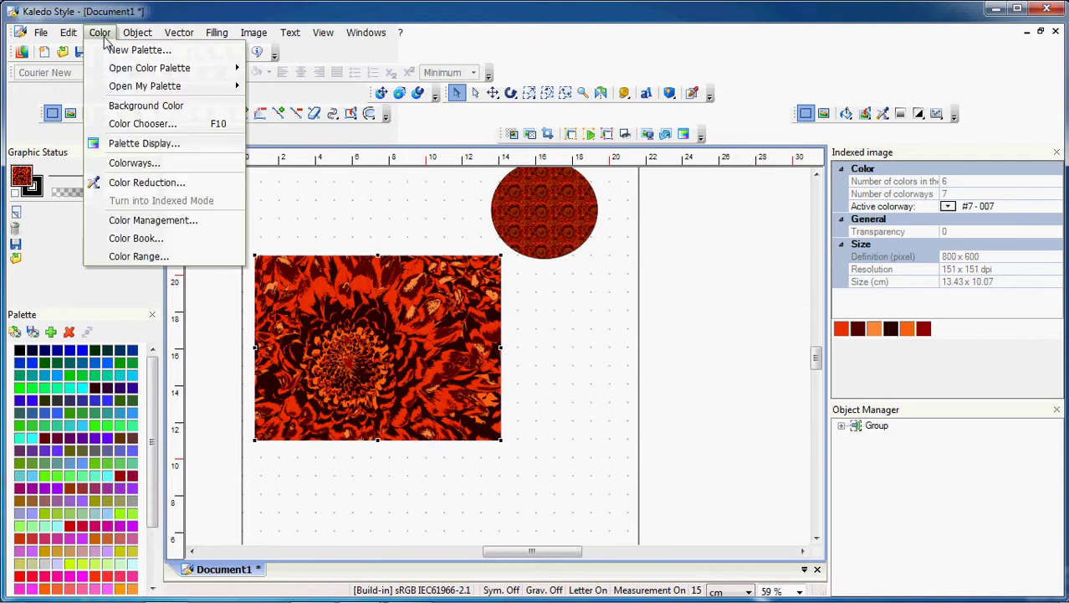
click(142, 144)
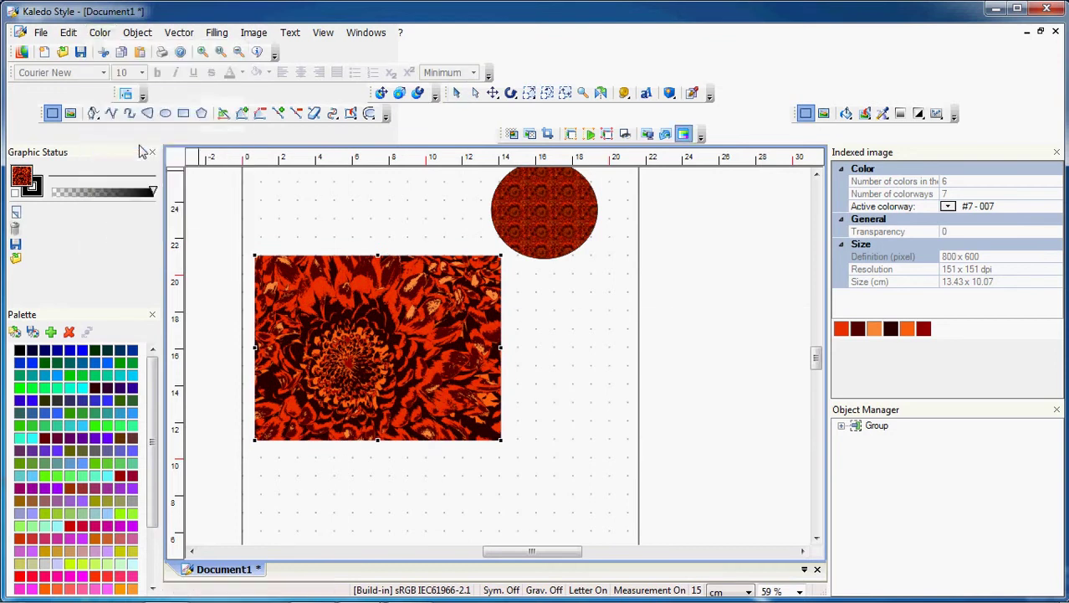
click(392, 317)
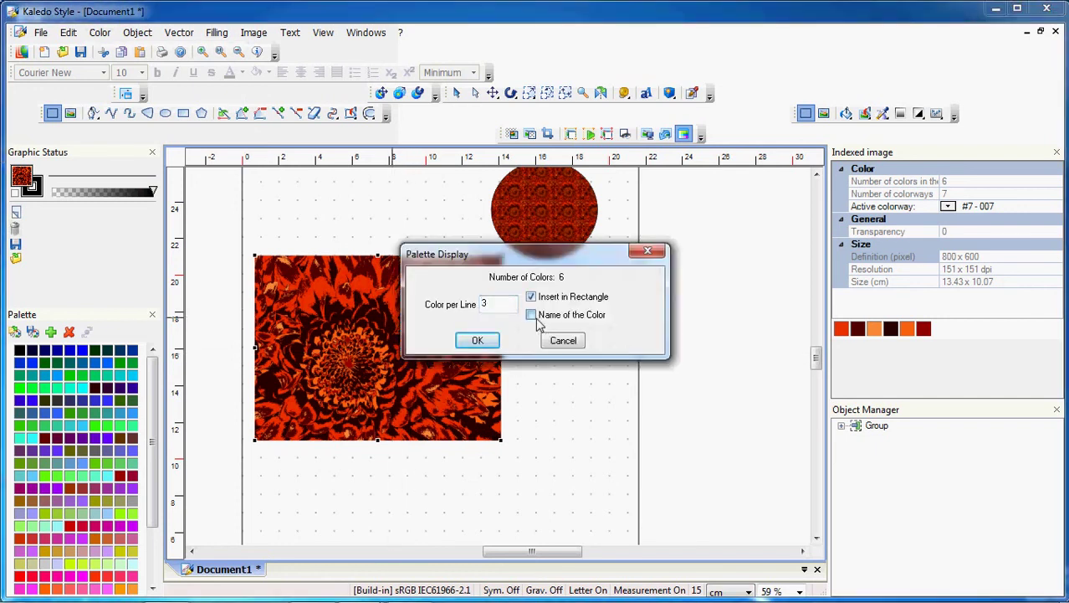
click(479, 342)
scroll(502, 318, down, 3)
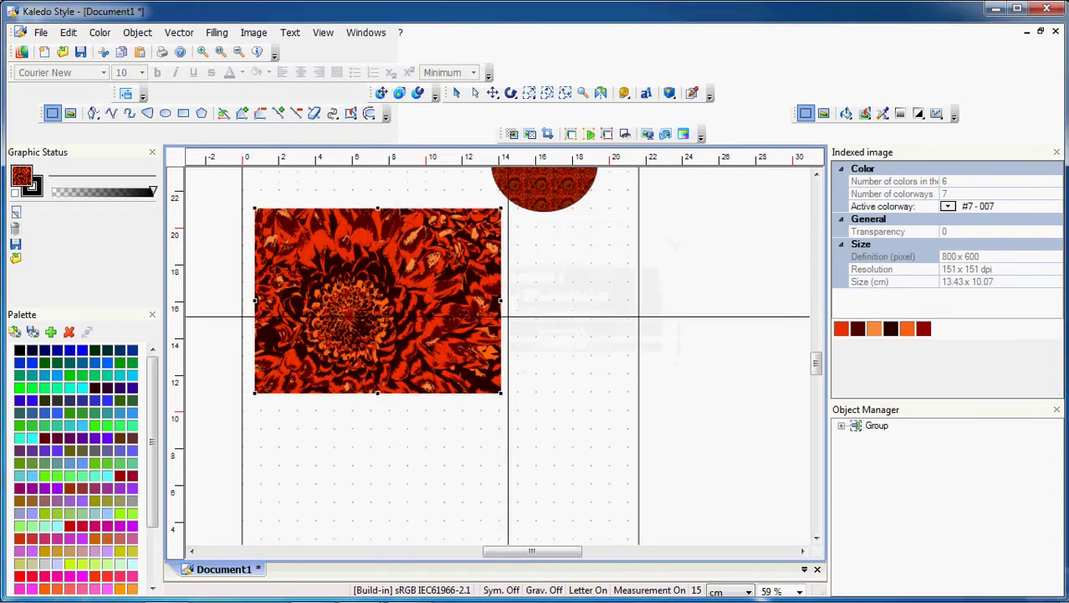
drag(393, 391, 630, 503)
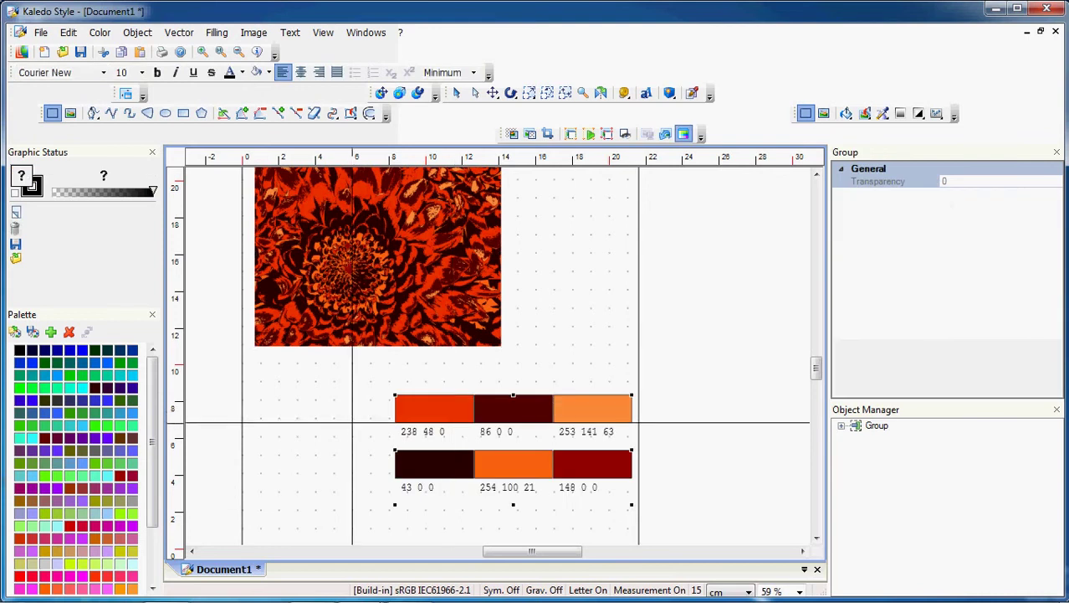
Step: Move the color palette group directly below the flower image, lined up with its left edge
scroll(364, 419, down, 3)
scroll(364, 419, up, 1)
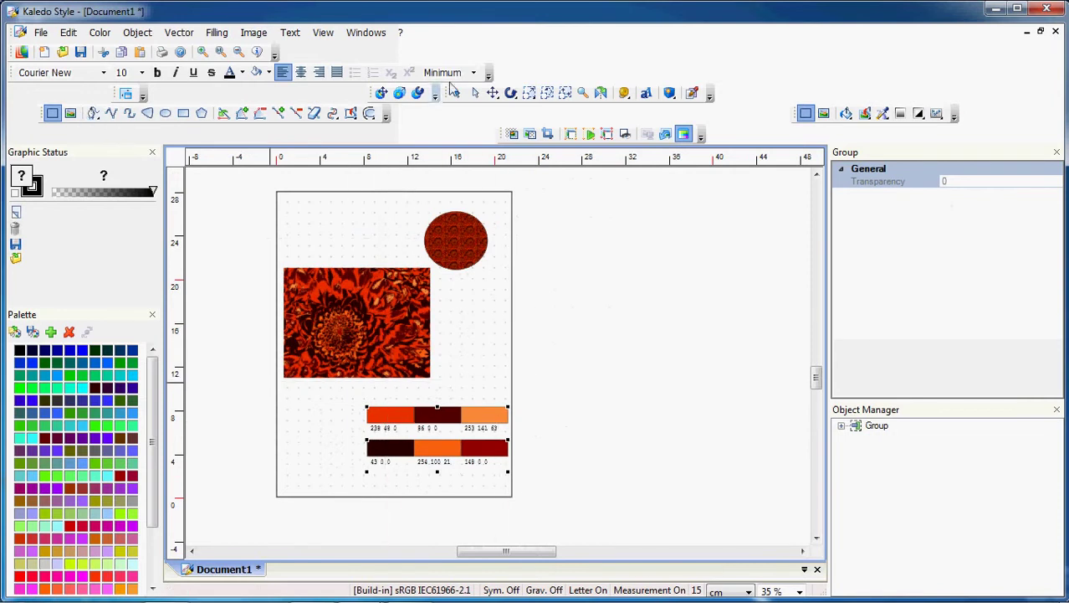
click(475, 93)
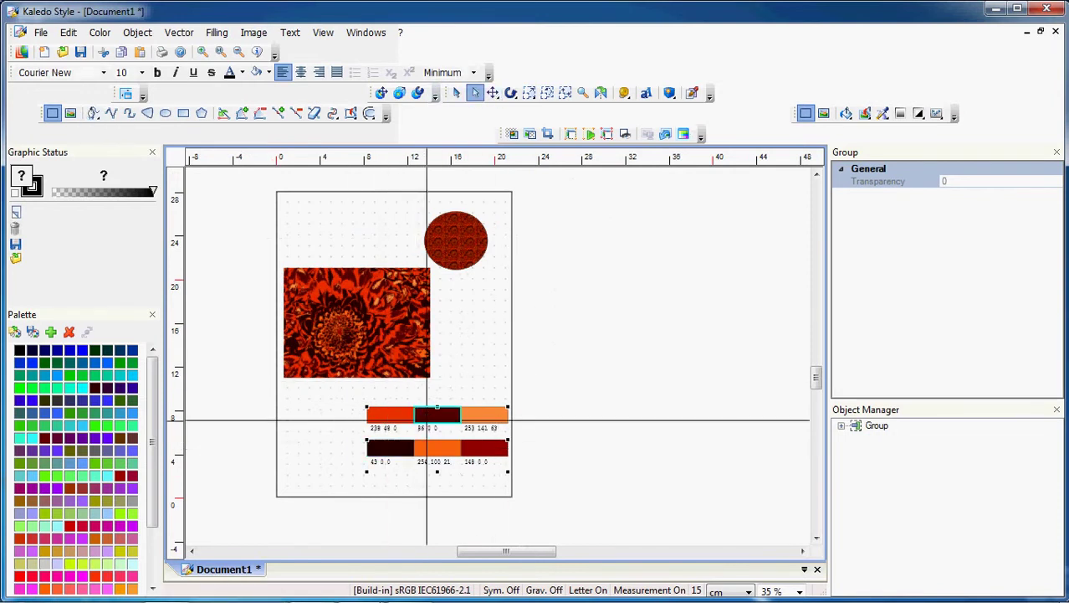
drag(429, 417, 344, 393)
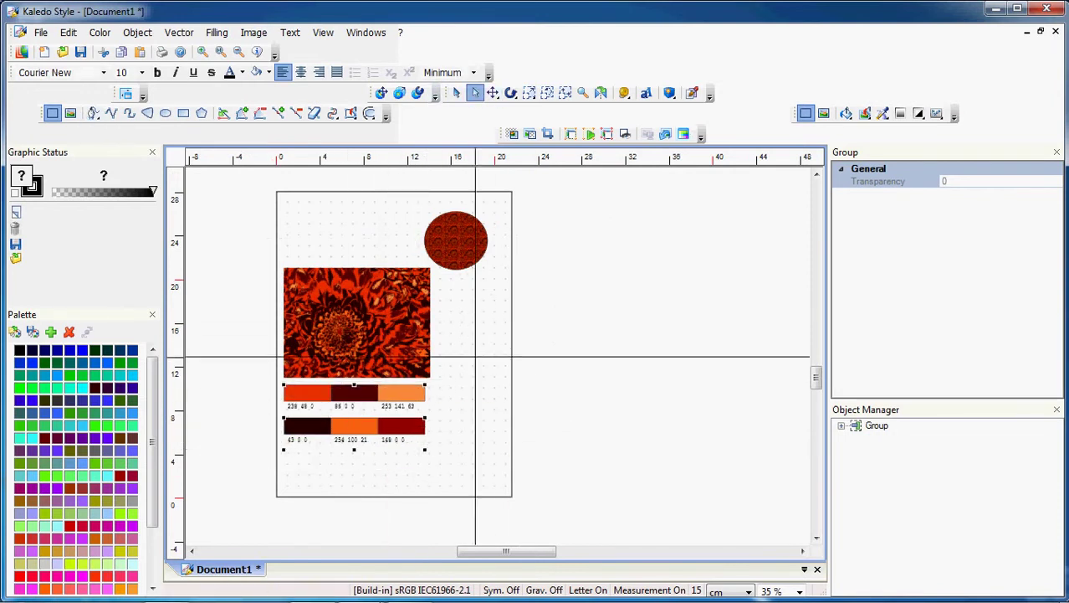
Step: Save the document as Document1.pst on the Desktop
scroll(267, 414, up, 2)
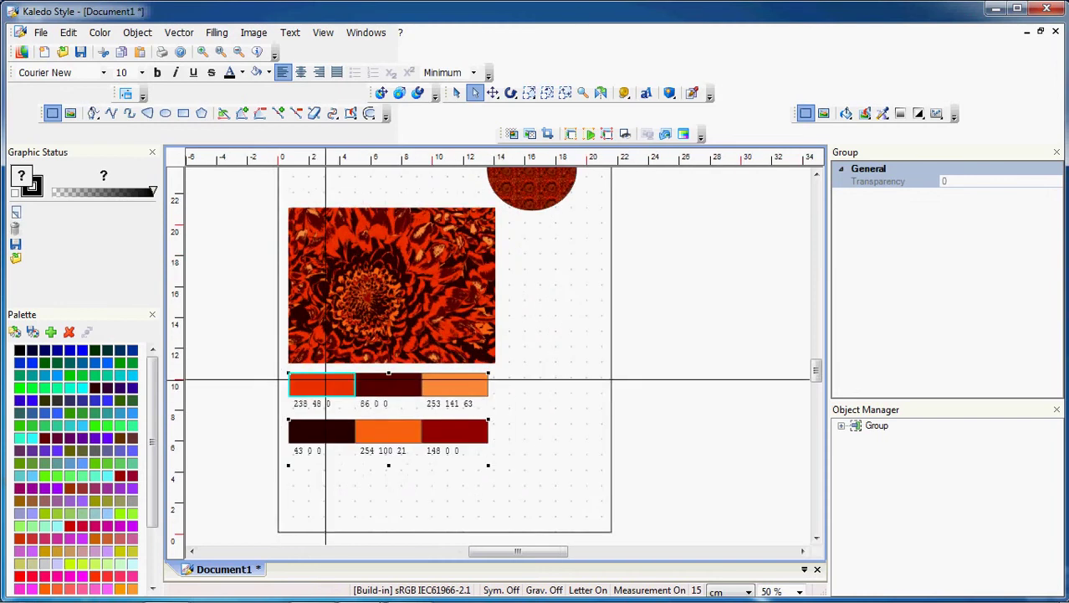
scroll(327, 381, up, 1)
scroll(424, 389, up, 4)
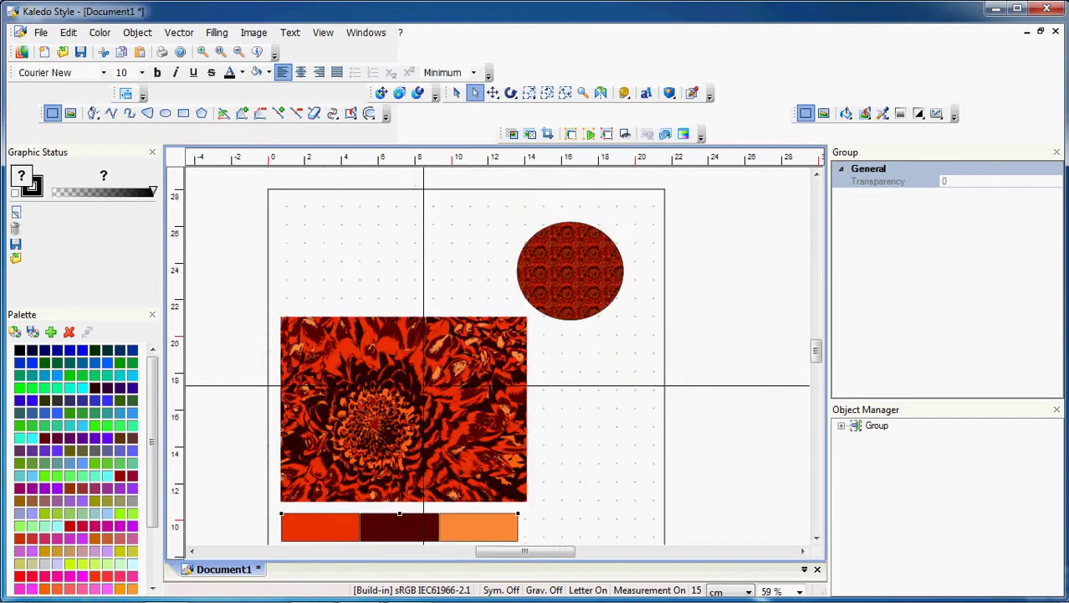
scroll(424, 386, down, 2)
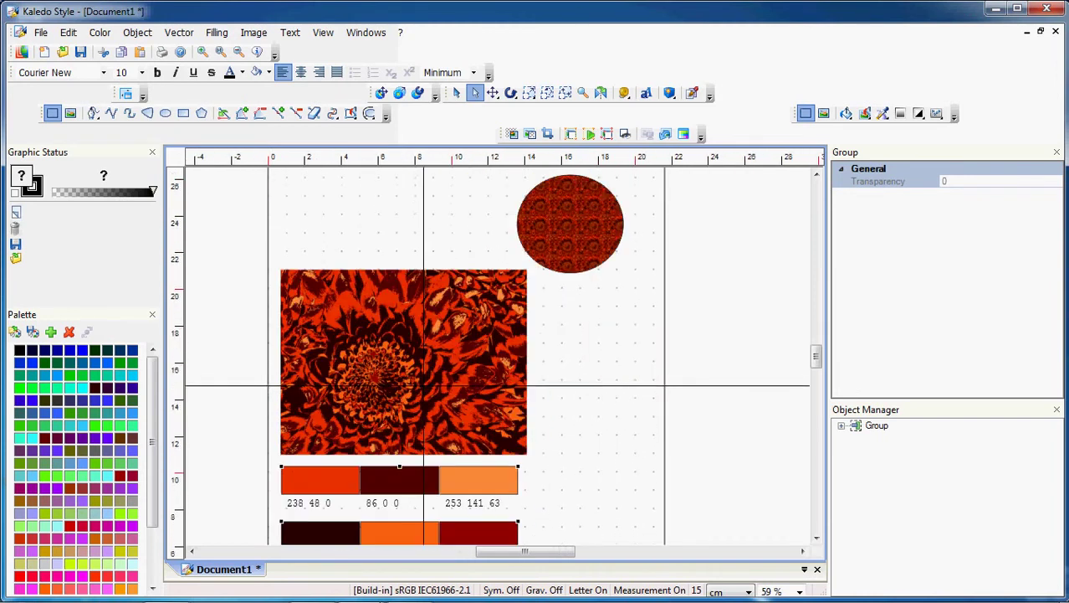
click(40, 34)
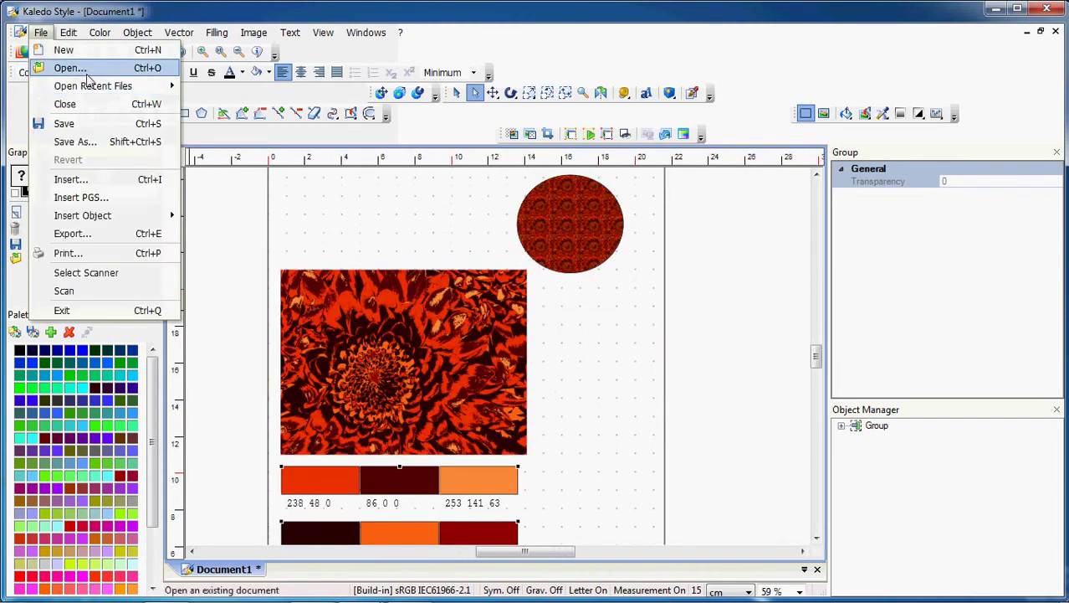
click(77, 143)
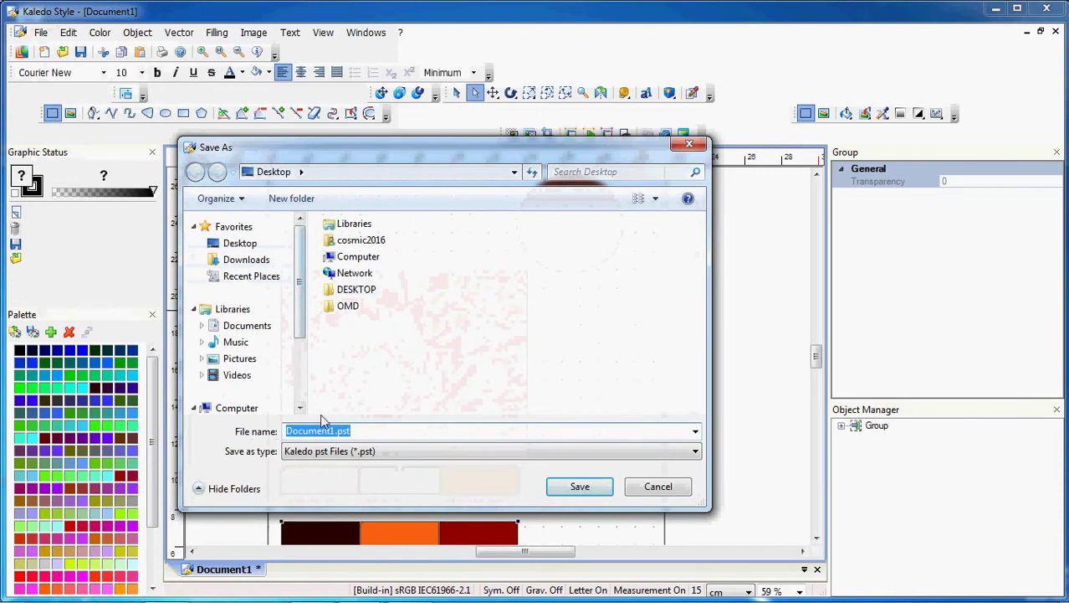
click(577, 490)
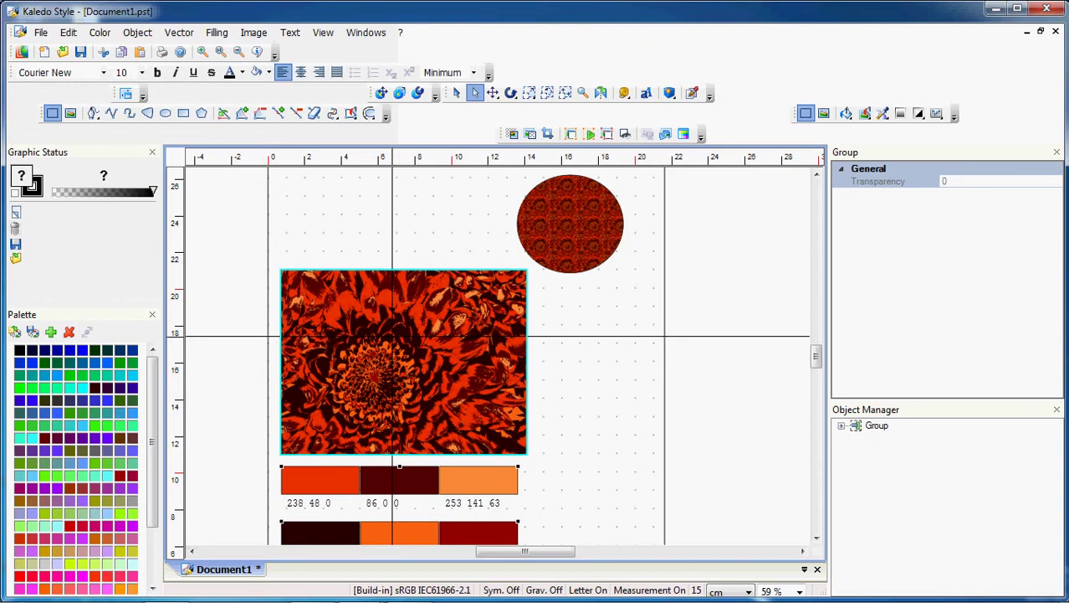
scroll(417, 191, down, 3)
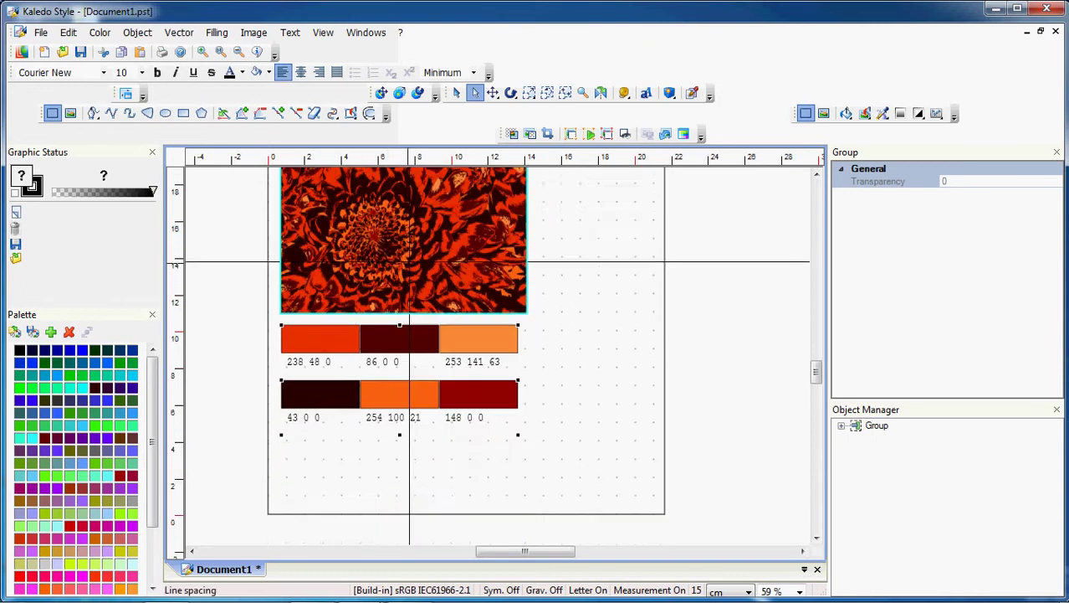
scroll(418, 201, up, 1)
scroll(418, 239, down, 2)
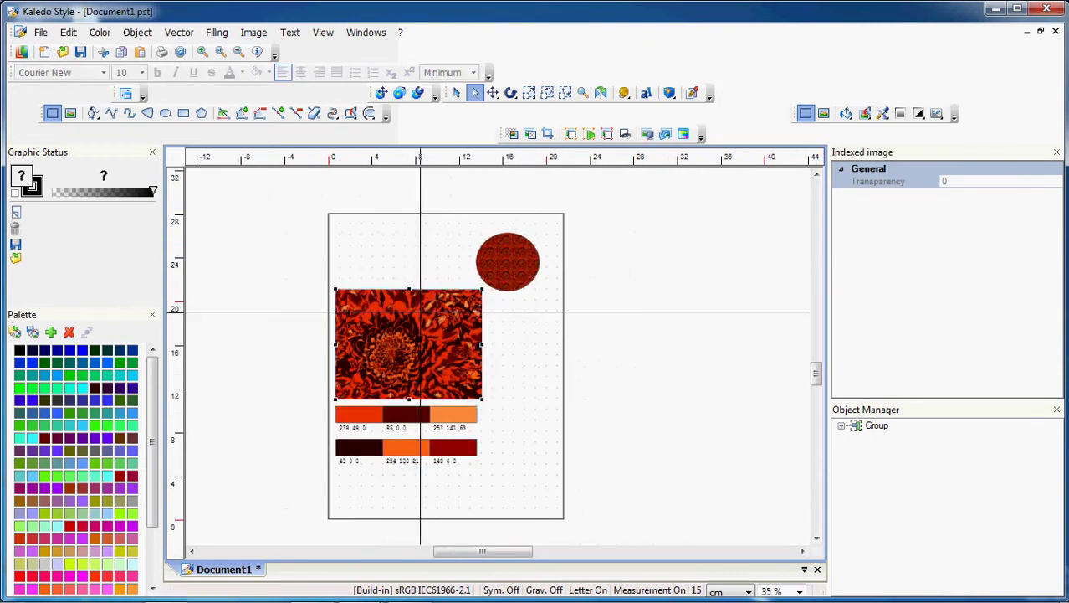
click(406, 322)
scroll(406, 326, up, 1)
scroll(523, 352, down, 1)
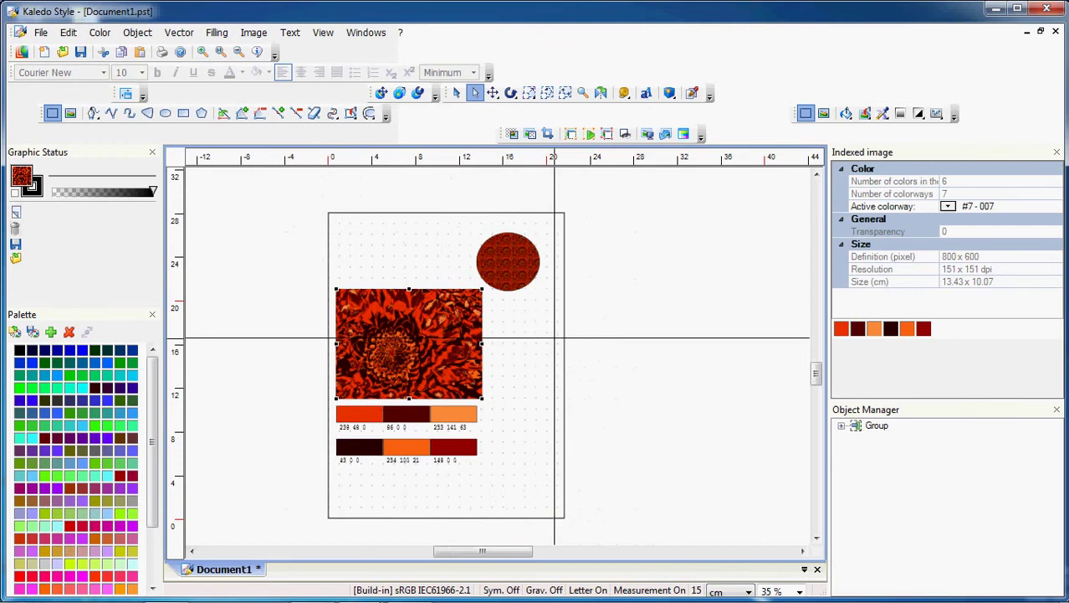
click(578, 328)
scroll(500, 332, up, 2)
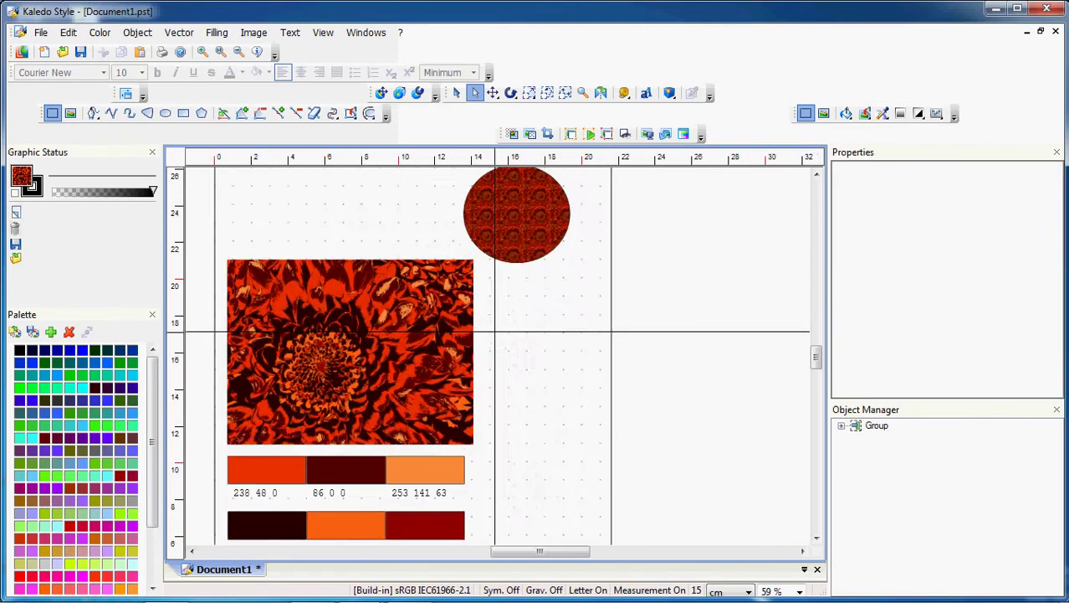
Step: Move the motif-filled ellipse above the left half of the flower image and inspect its repeated motif up close
scroll(360, 331, down, 1)
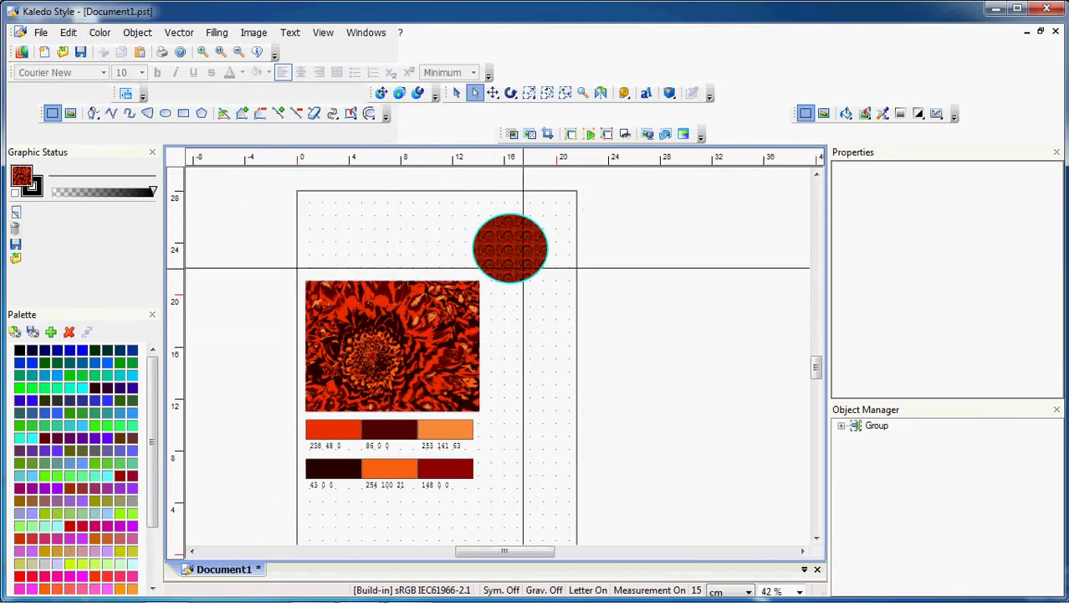
drag(511, 235, 444, 227)
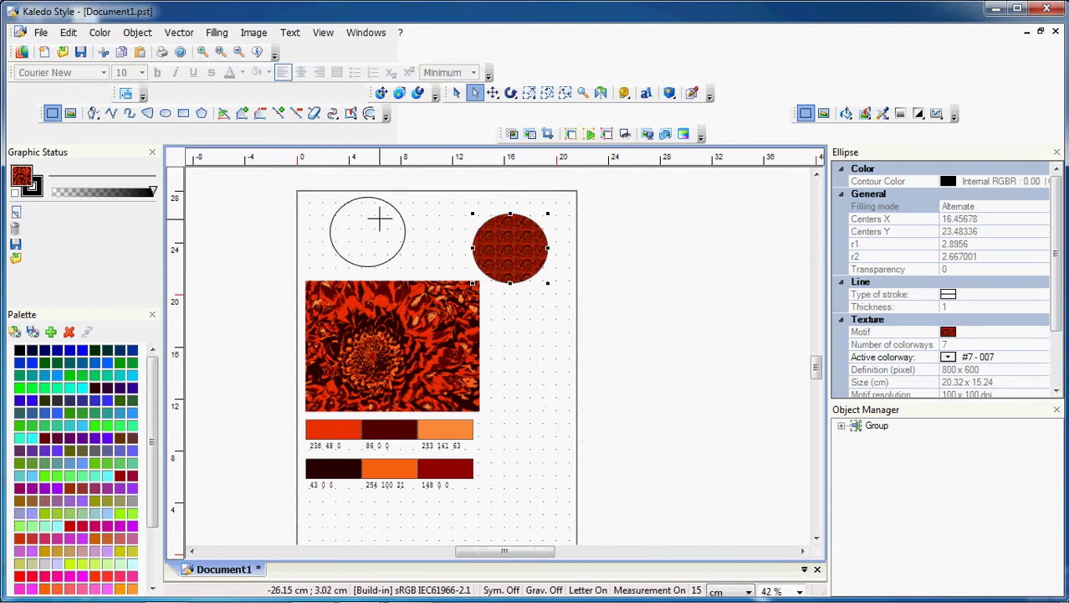
drag(379, 219, 372, 219)
click(573, 299)
scroll(346, 227, up, 4)
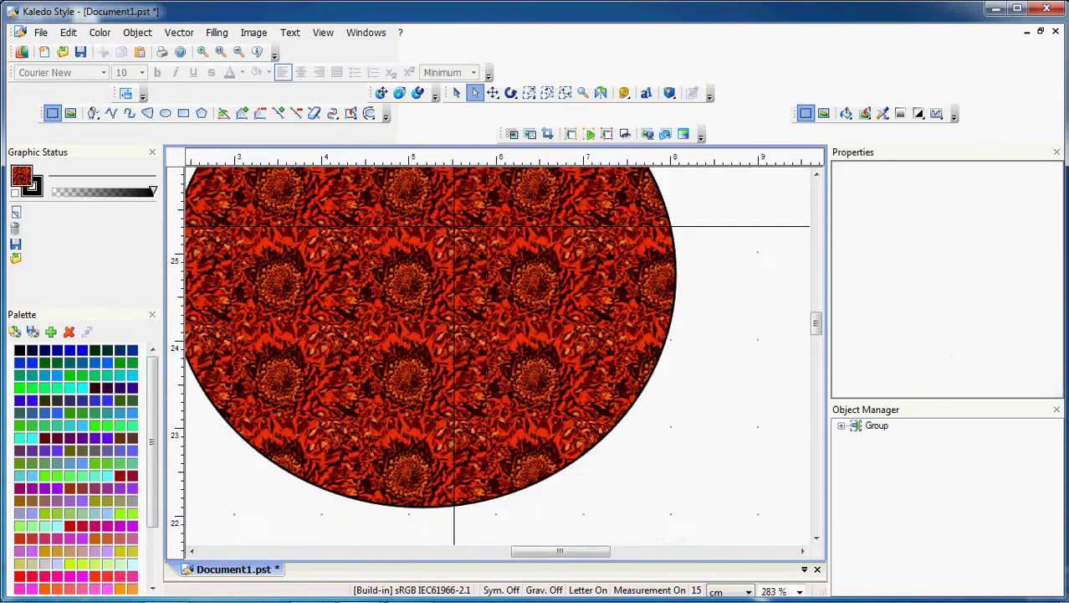
scroll(454, 226, down, 5)
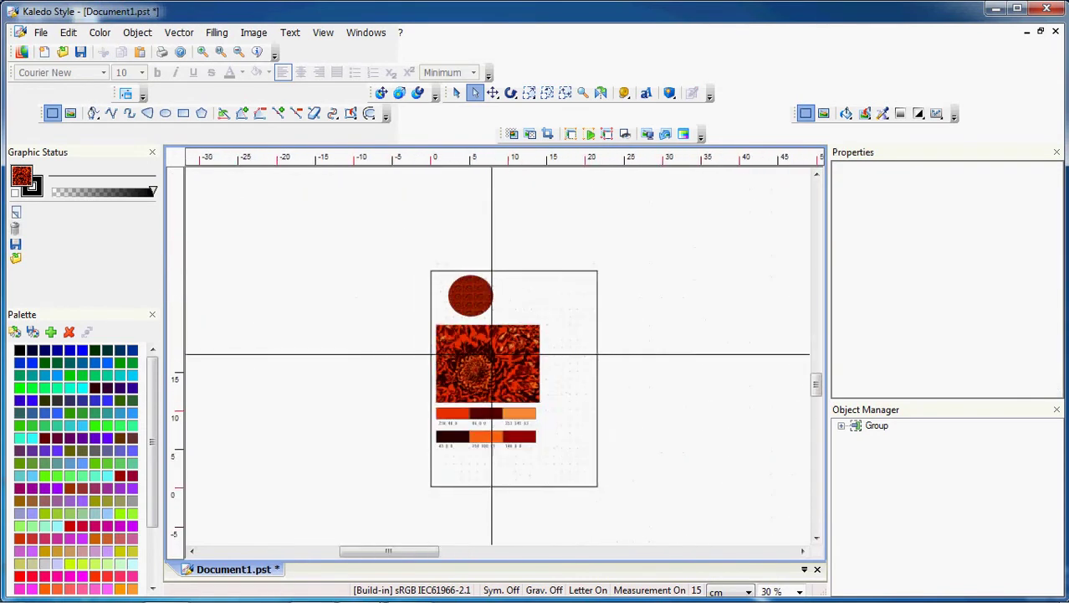
scroll(495, 339, up, 1)
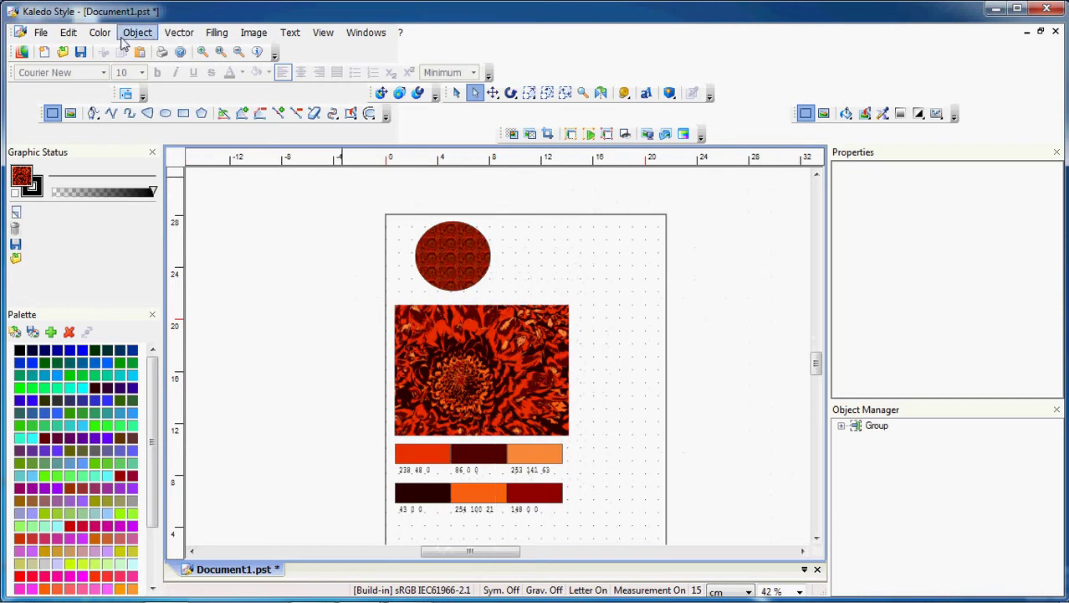
Step: Duplicate the flower image and place the copy to the right of the original, across the page's right edge
click(497, 367)
scroll(496, 282, down, 2)
scroll(475, 277, up, 3)
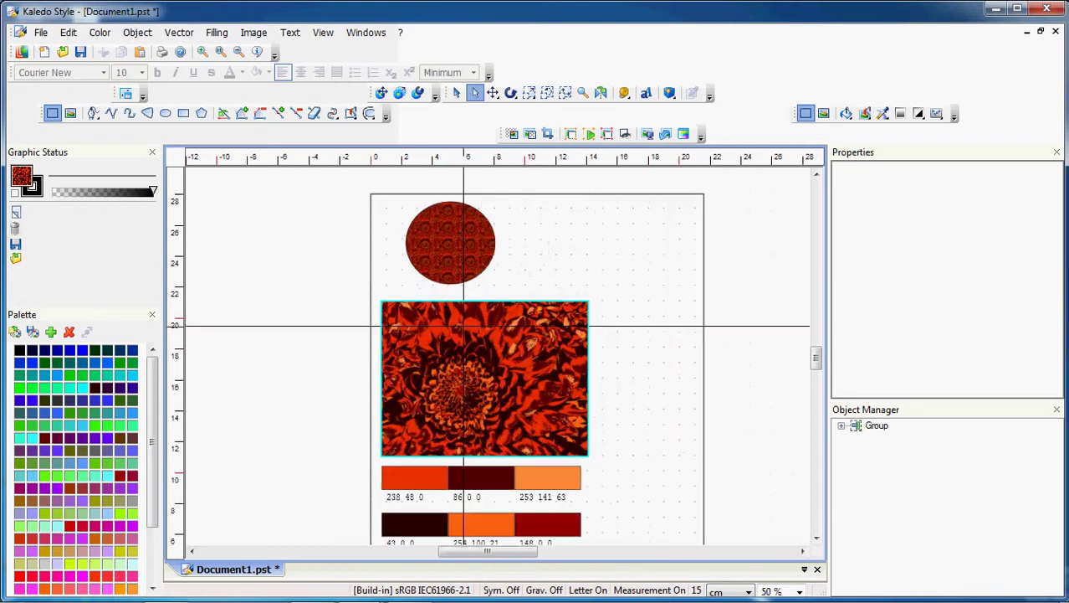
click(502, 372)
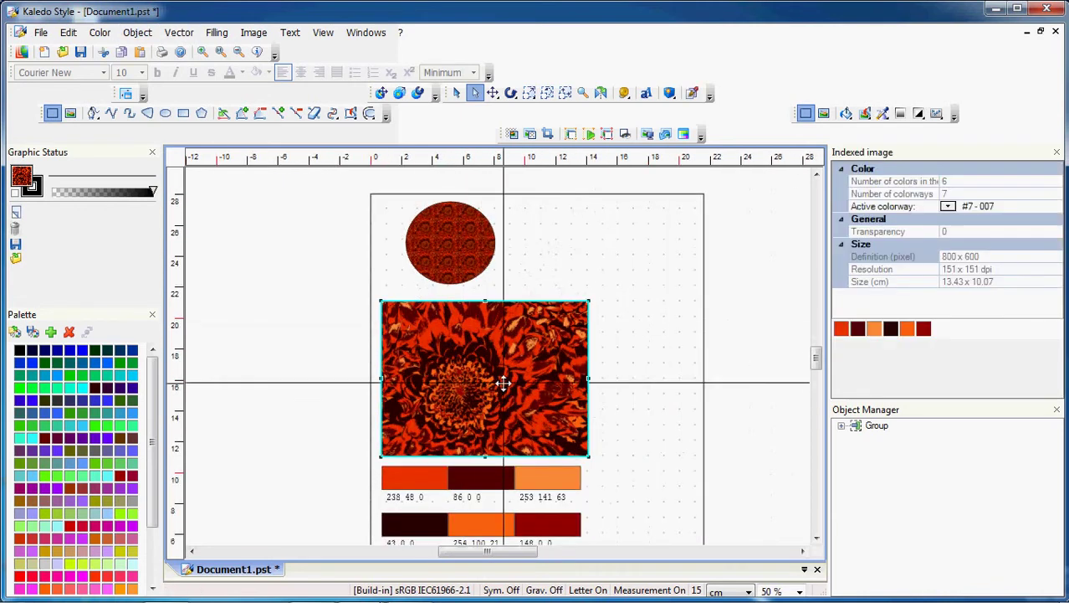
right_click(467, 333)
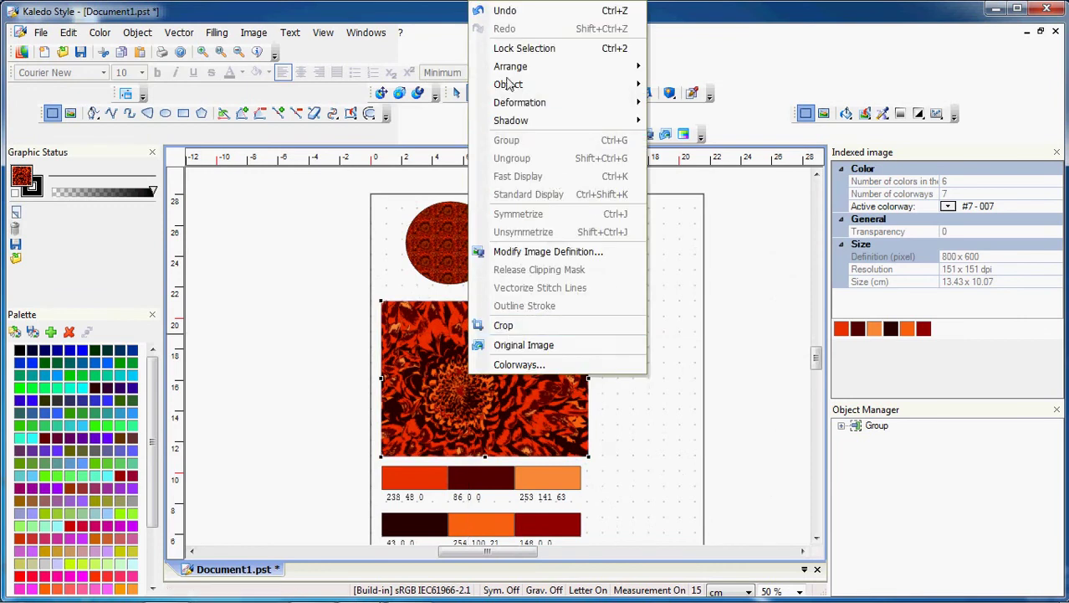
click(506, 324)
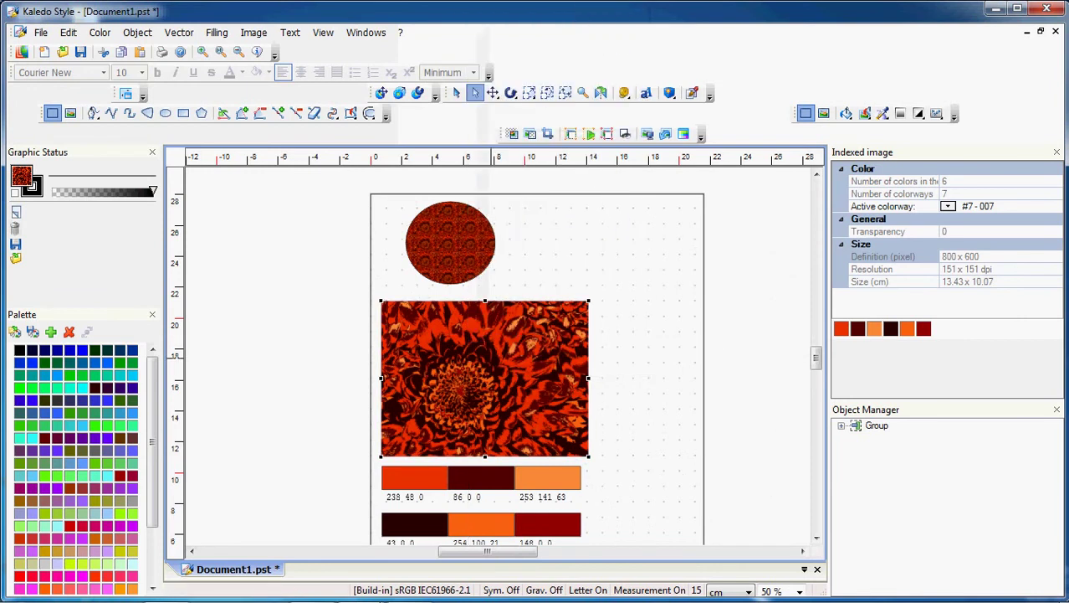
drag(494, 353, 280, 333)
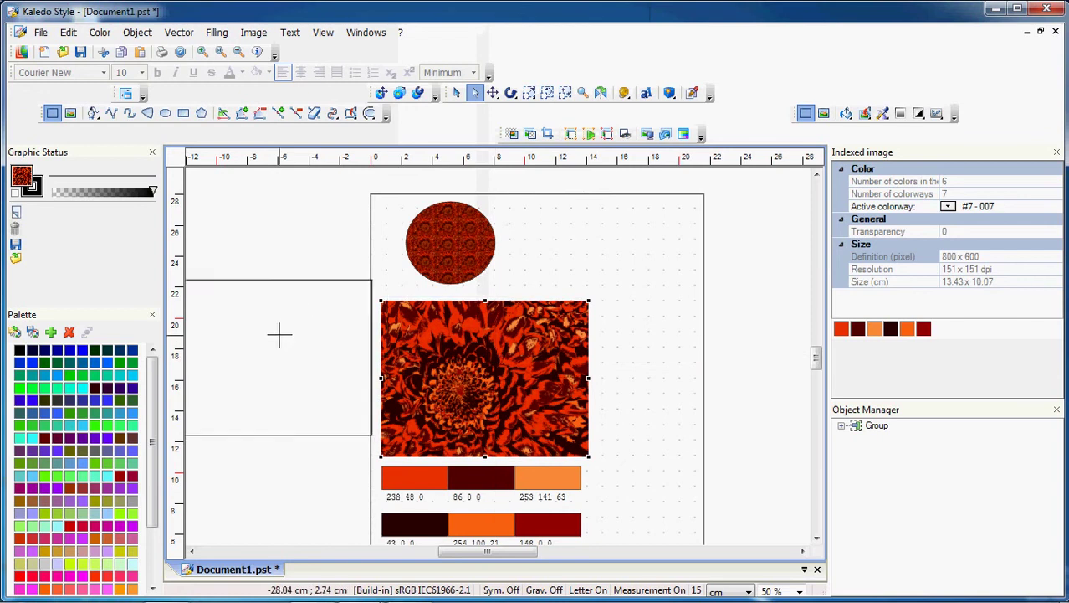
scroll(477, 319, down, 2)
drag(347, 327, 641, 336)
Step: Draw an ellipse about 9.65 by 5.99 cm above the copied flower image and fill it with linear black-to-white shading
scroll(678, 354, up, 2)
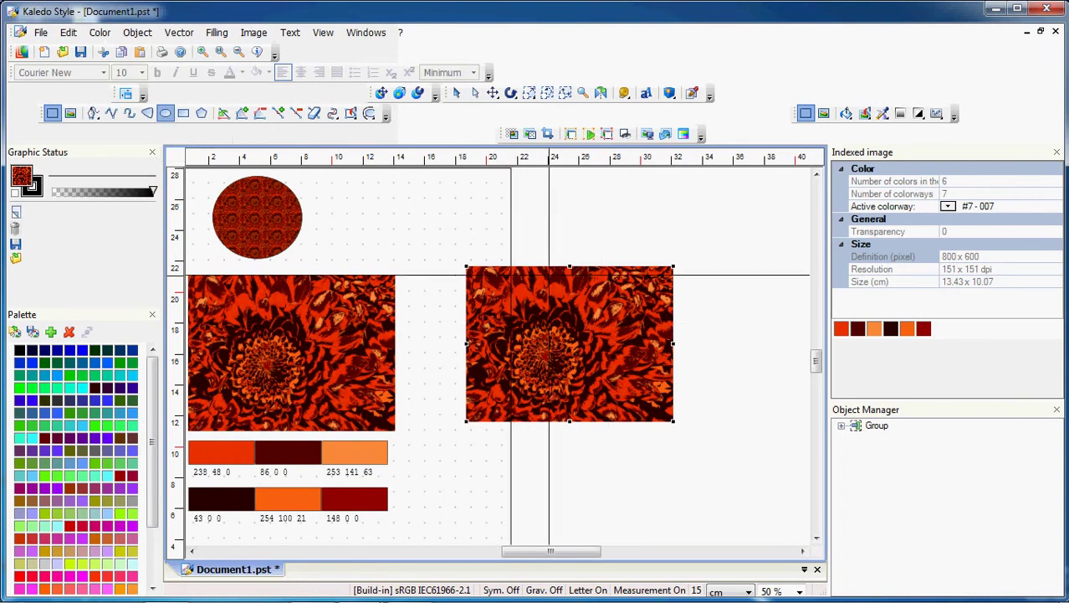
drag(552, 200, 626, 246)
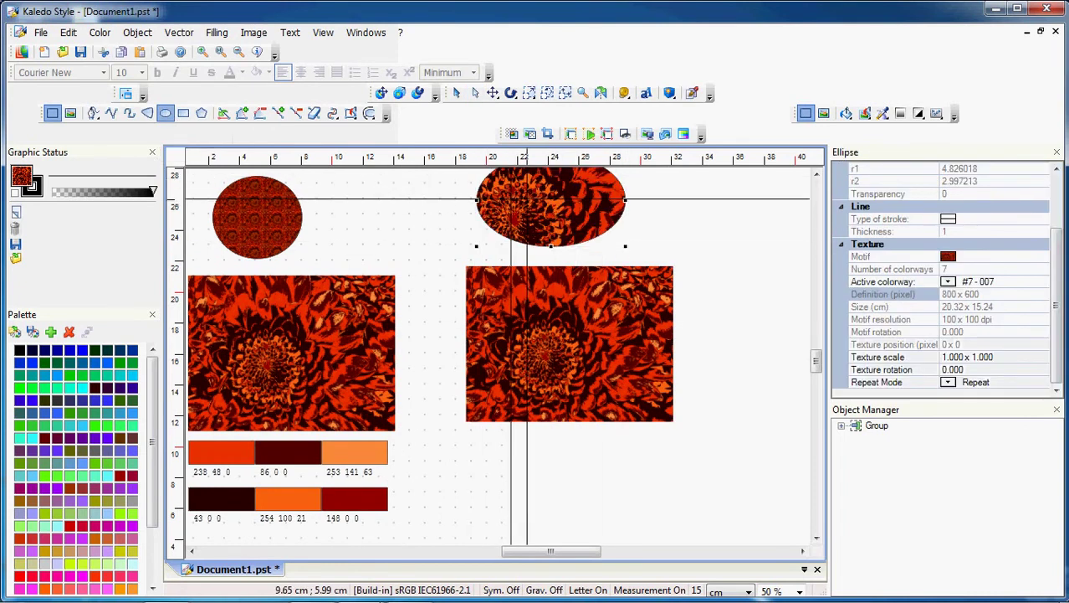
double_click(22, 179)
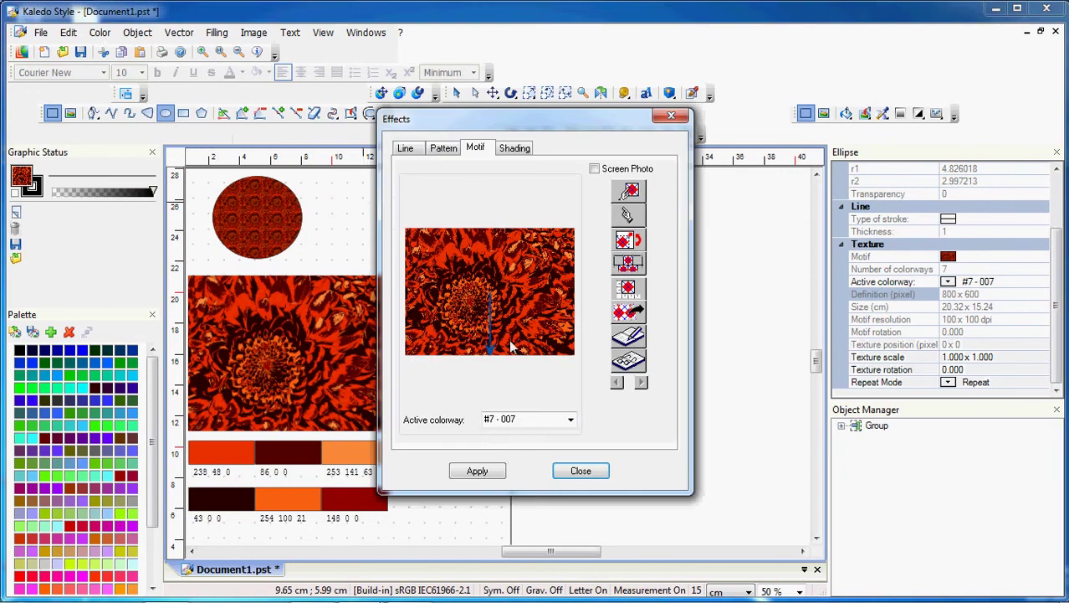
click(515, 149)
click(443, 390)
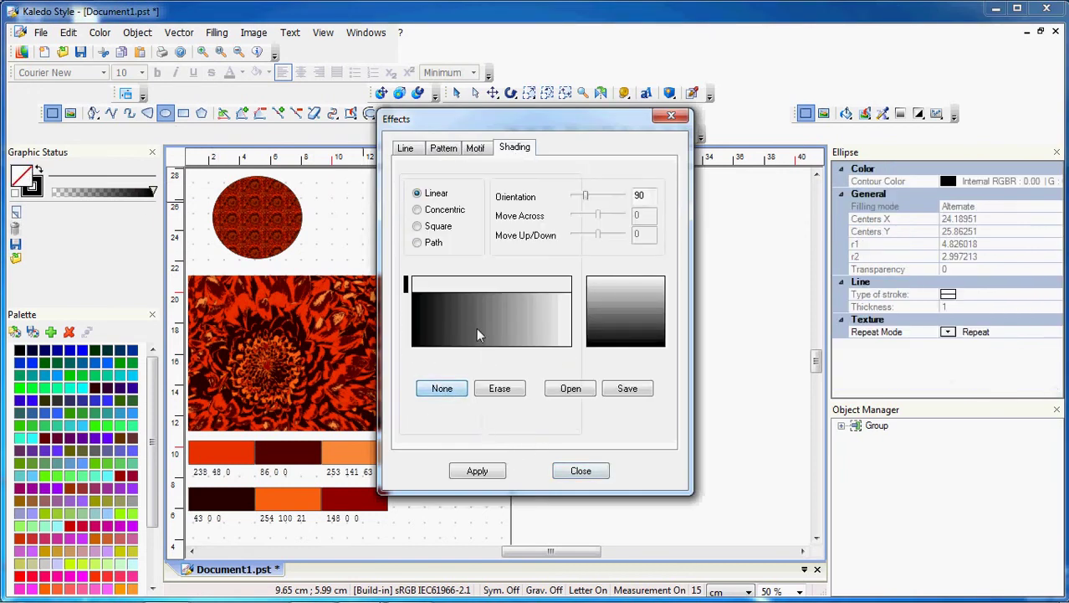
click(477, 470)
click(581, 470)
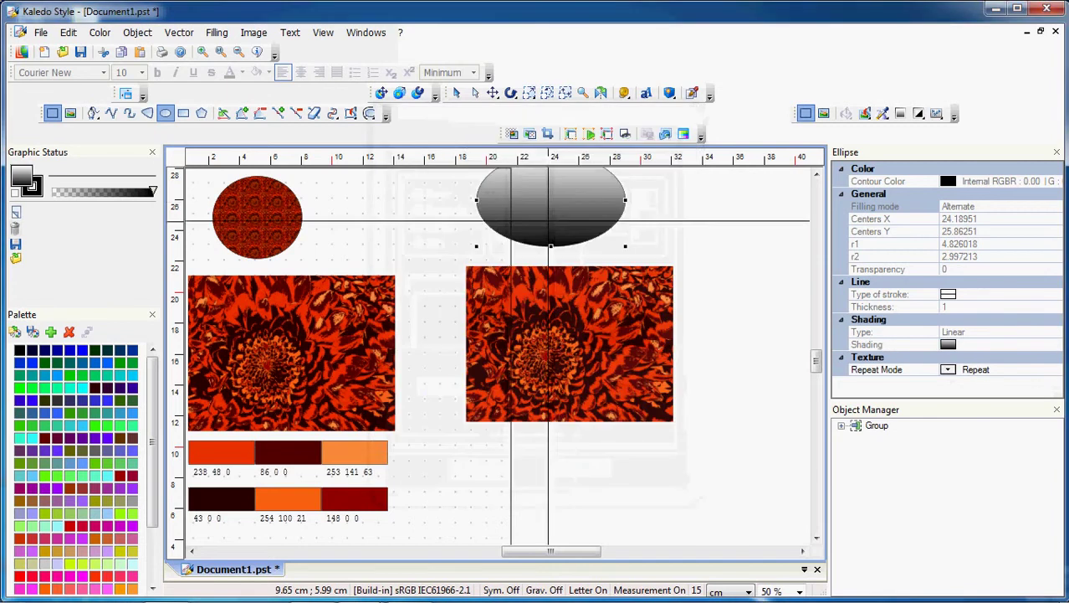
Step: Move the shaded ellipse down onto the copied flower image so it lies entirely within the picture
scroll(548, 220, down, 2)
scroll(548, 251, up, 3)
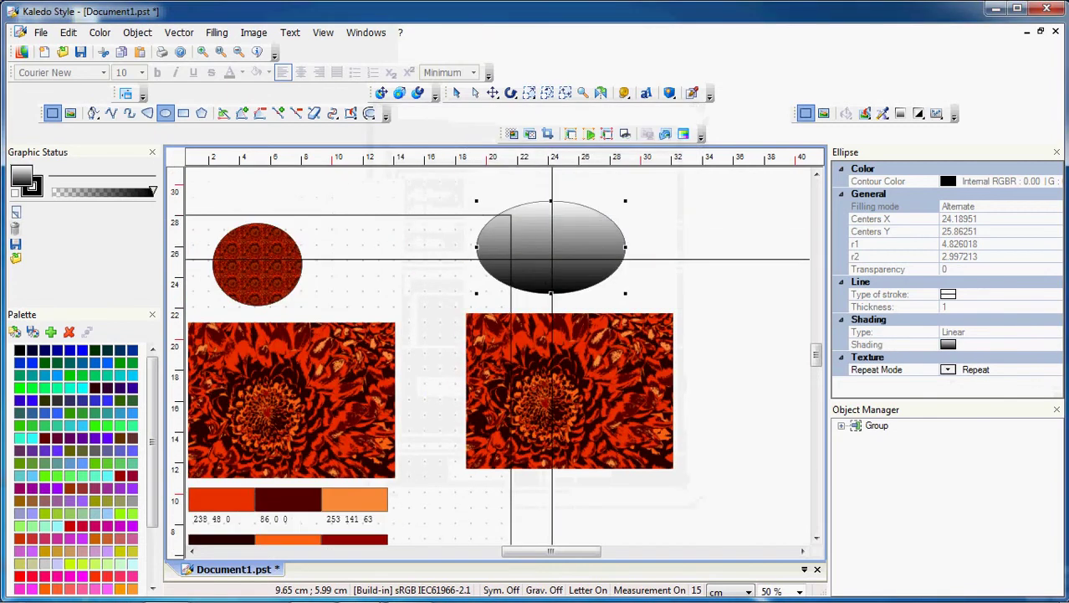
click(491, 93)
drag(590, 248, 620, 376)
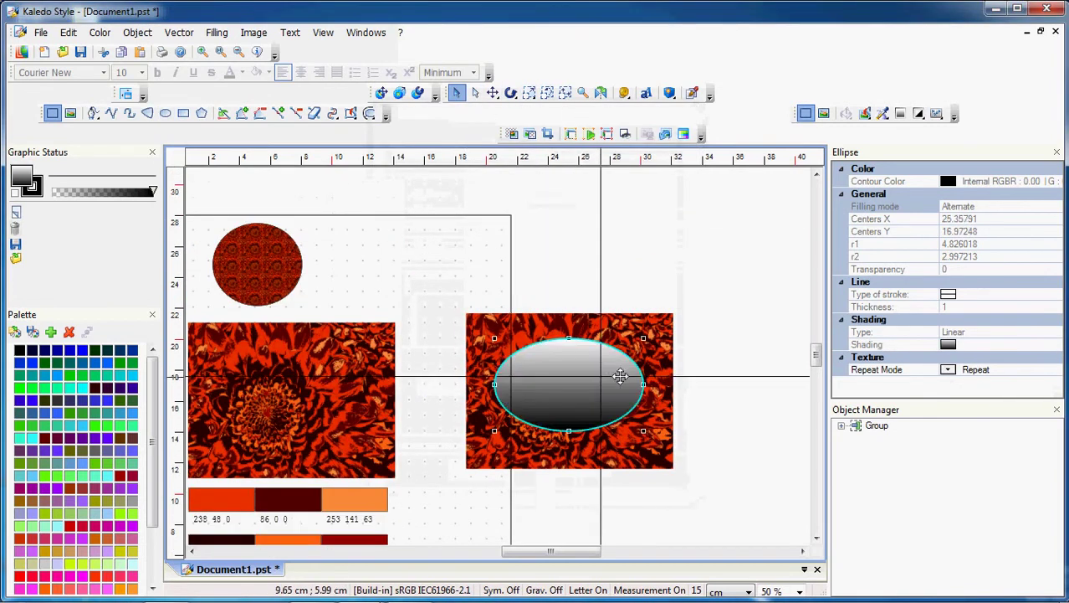
click(736, 385)
scroll(713, 391, up, 3)
scroll(713, 390, down, 2)
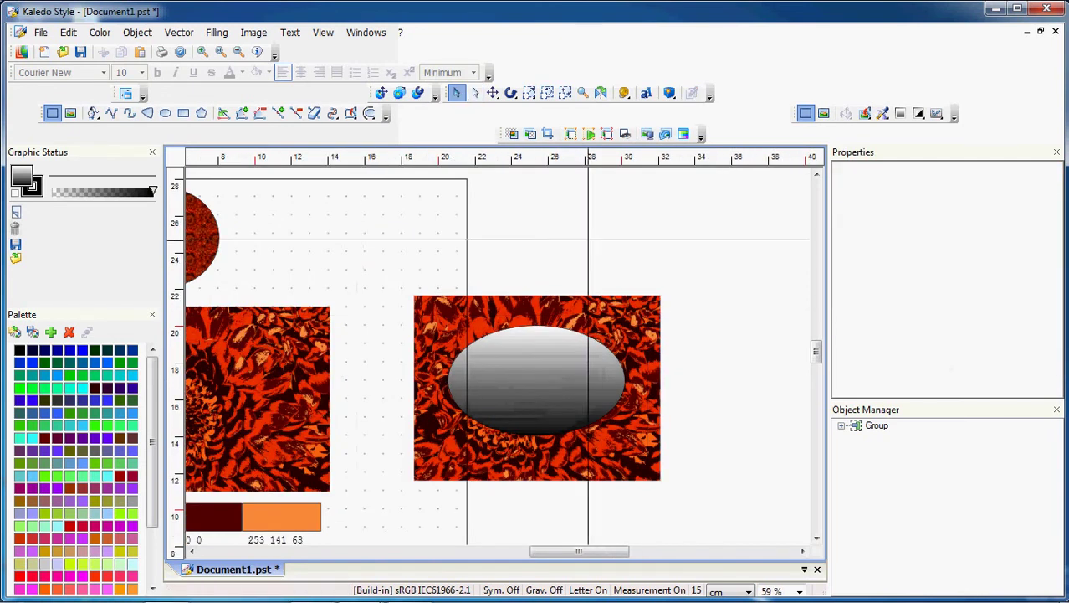
Step: Make a clipping mask from the copied flower image and the shaded ellipse on top of it
click(623, 334)
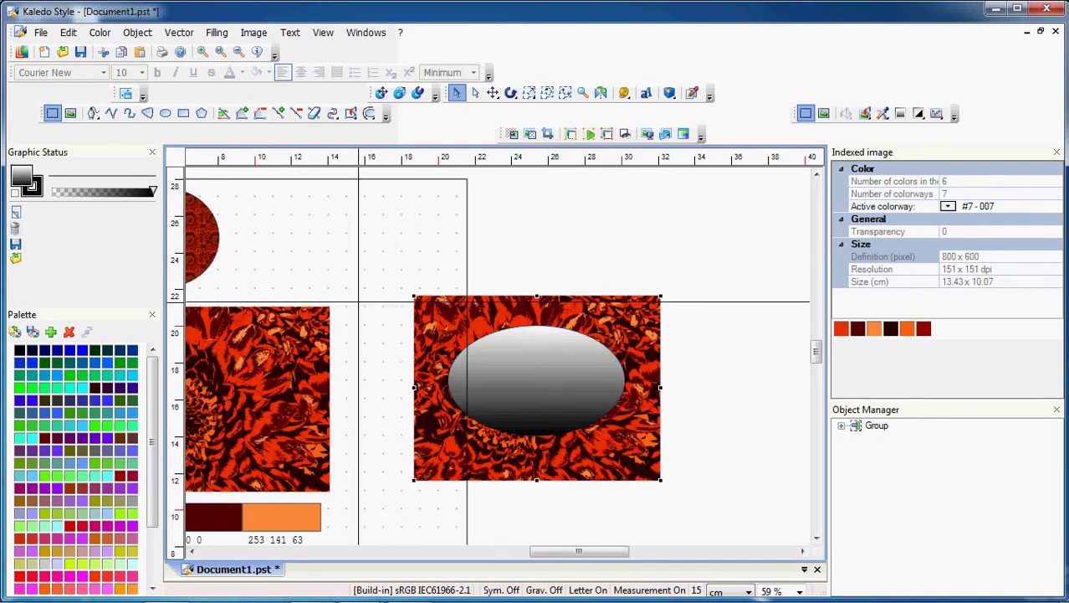
click(508, 365)
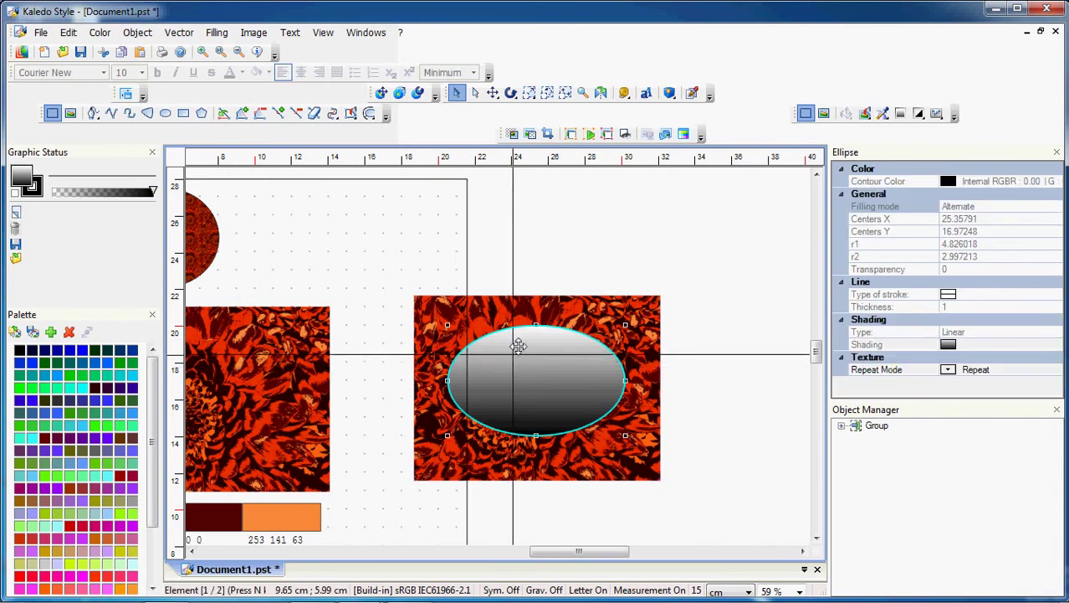
click(530, 307)
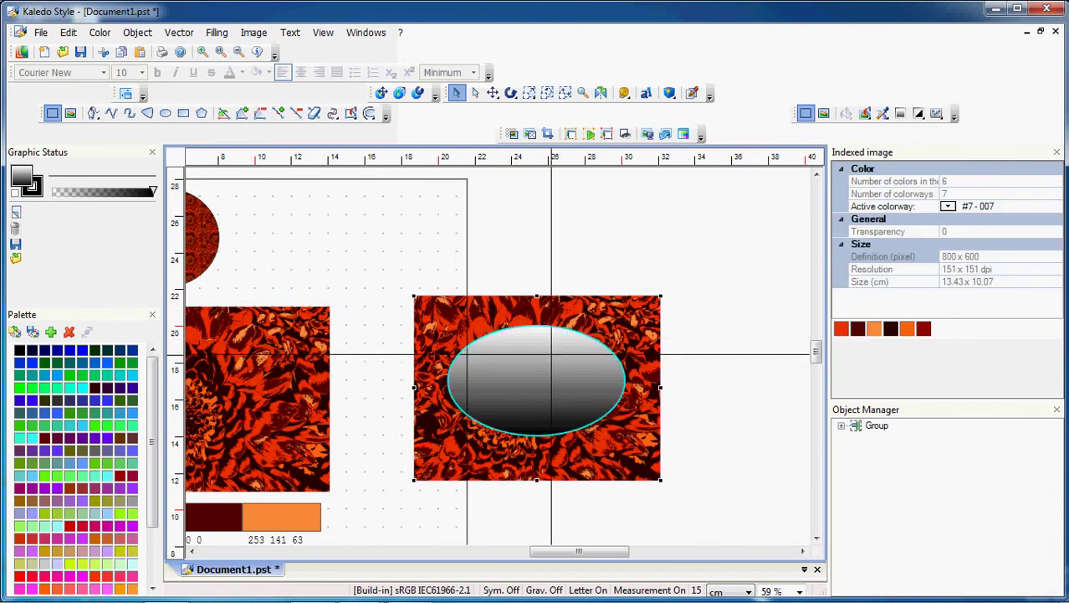
shift+click(551, 353)
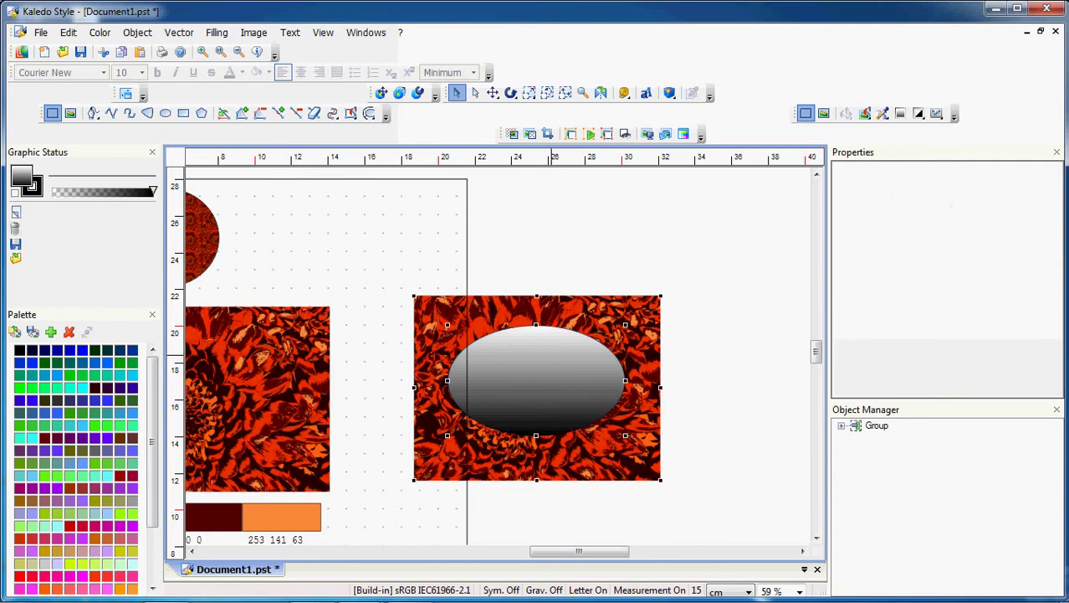
right_click(552, 387)
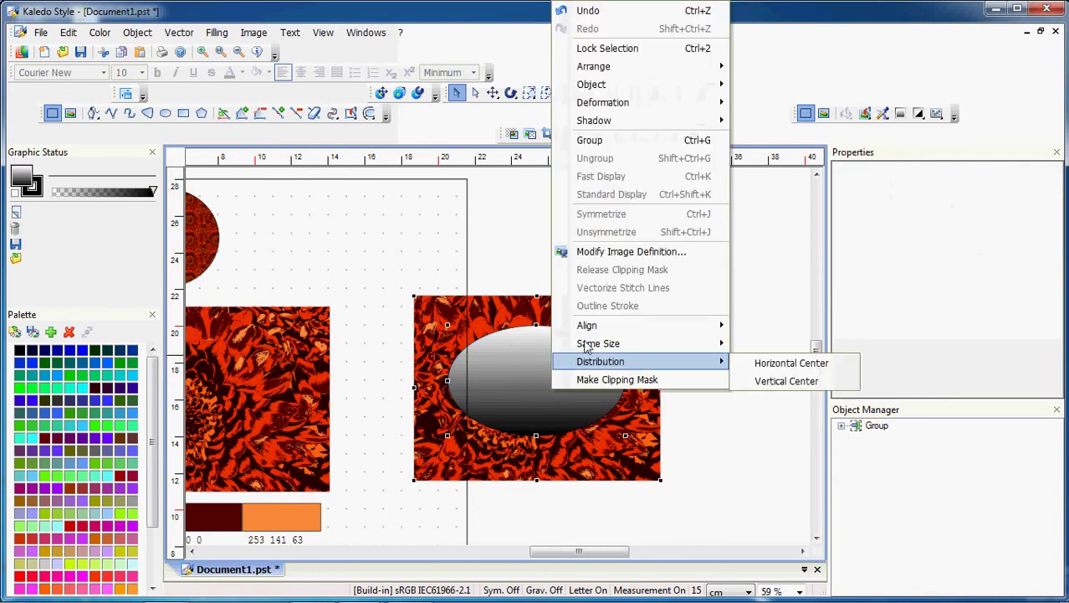
click(601, 381)
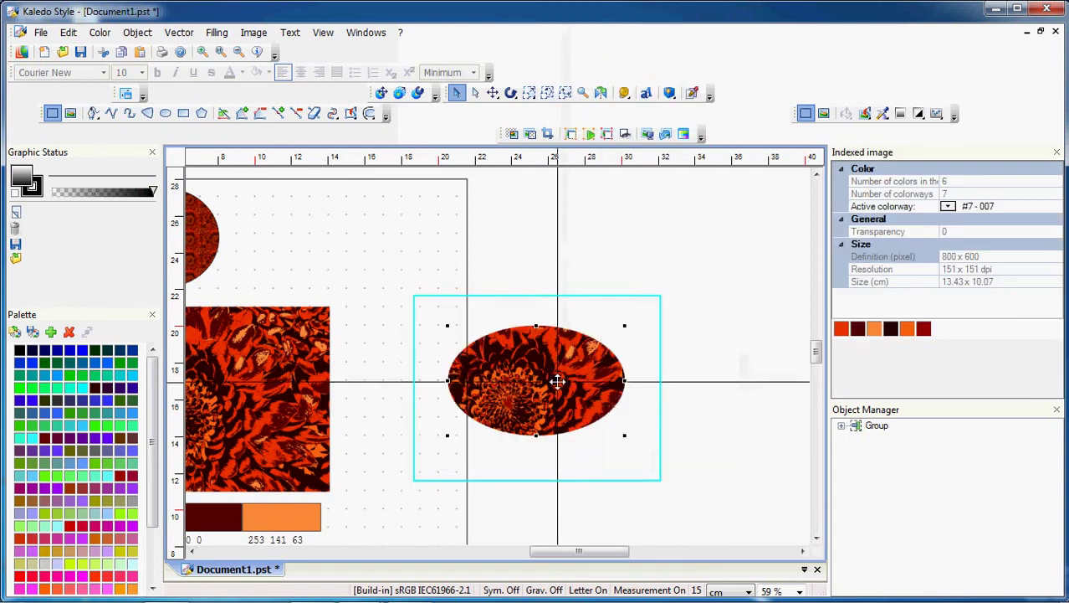
Step: Move the clipped flower image up and right off the page and enlarge it to about 13.88 by 13.22 cm
drag(557, 377, 645, 283)
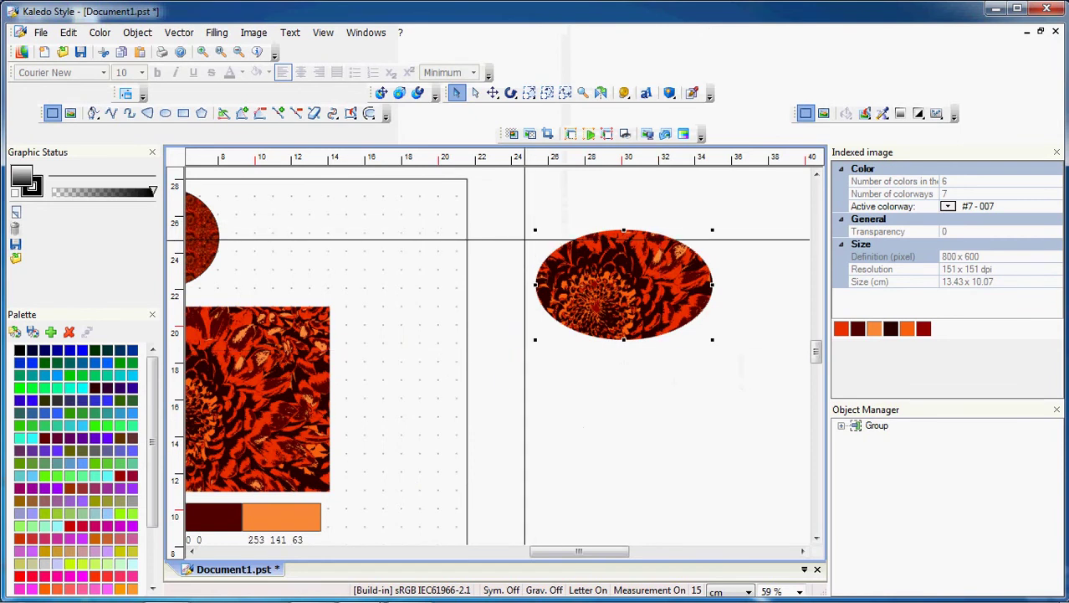
drag(533, 220, 532, 219)
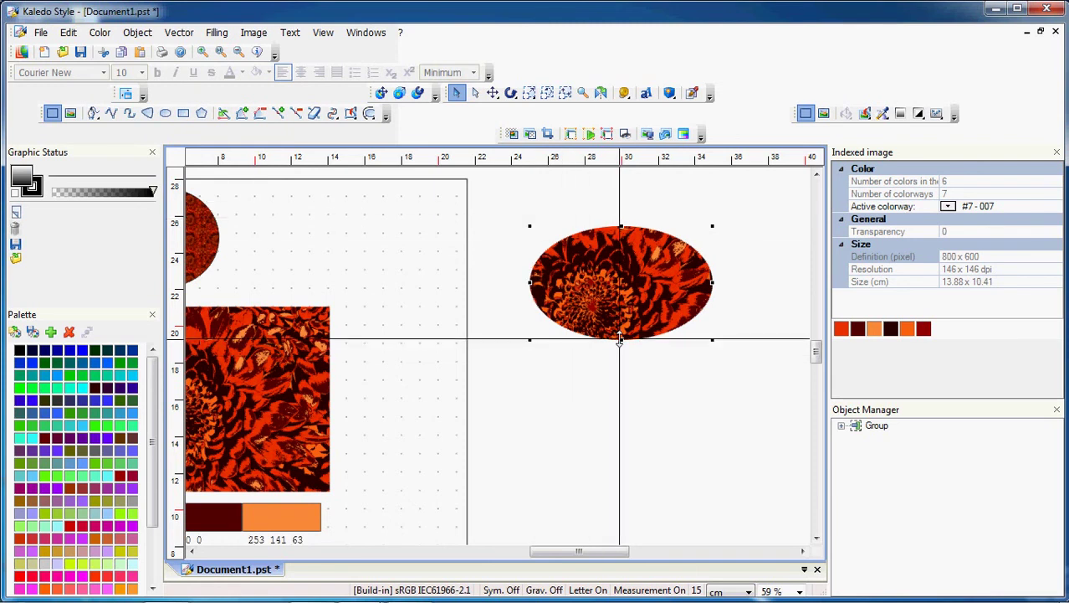
drag(621, 339, 620, 363)
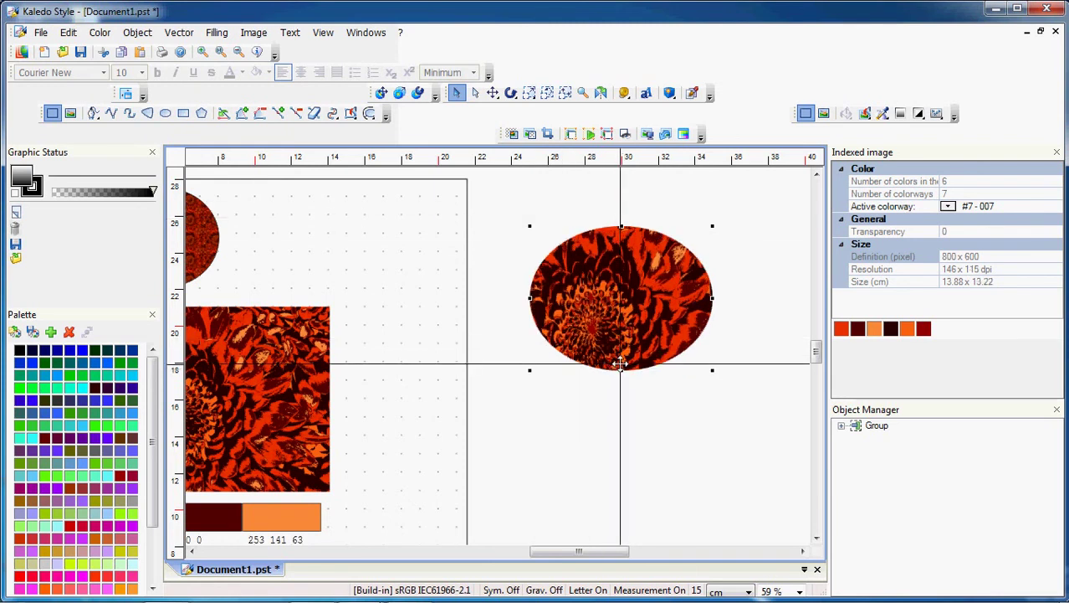
drag(604, 306, 578, 311)
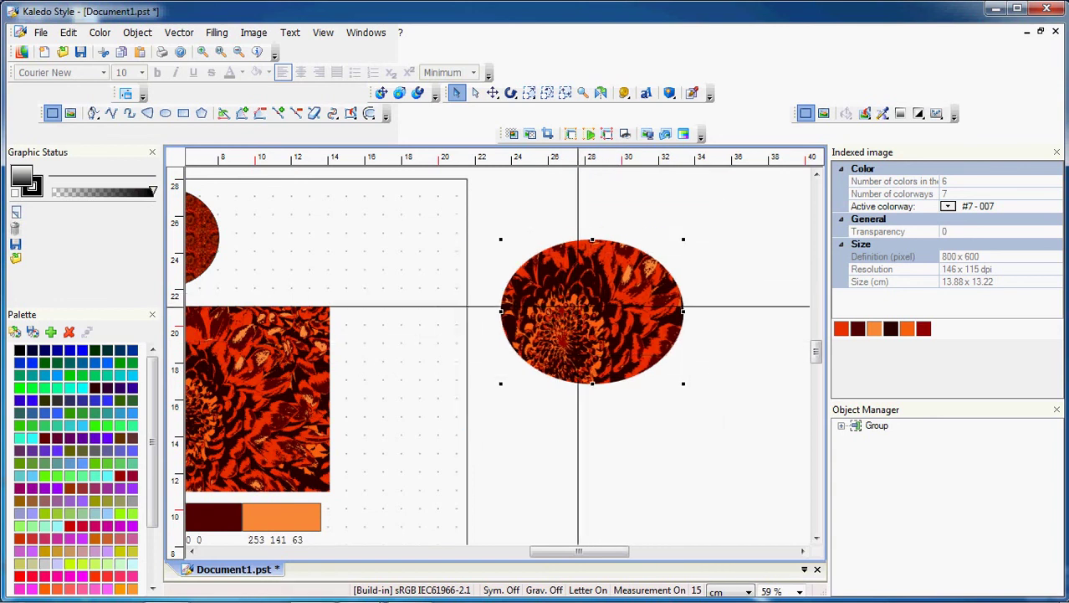
Step: Release the clipping mask from the enlarged flower image beside the page
right_click(574, 350)
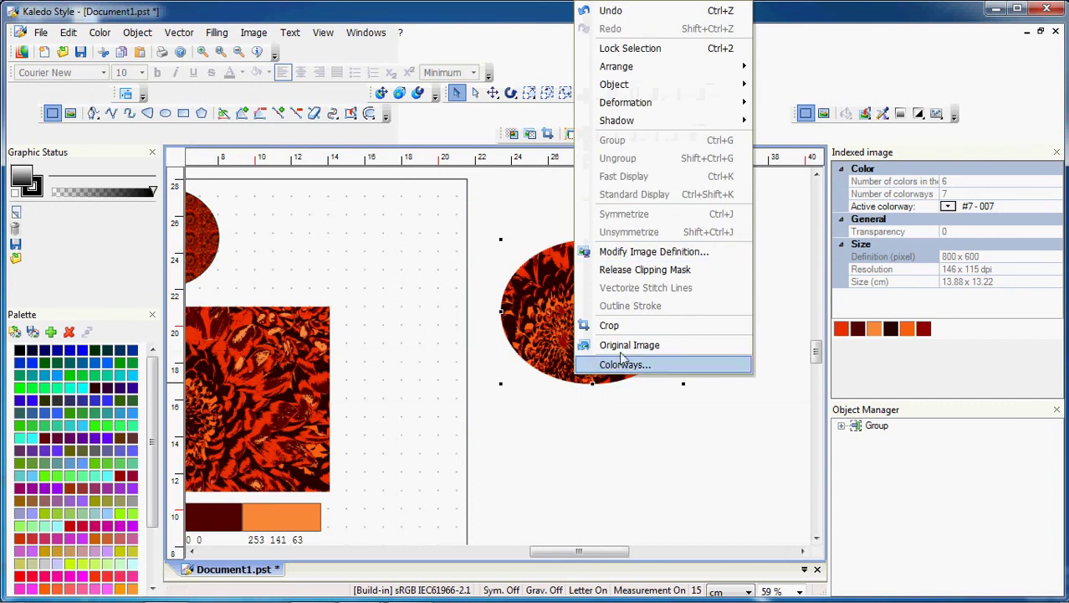
click(644, 270)
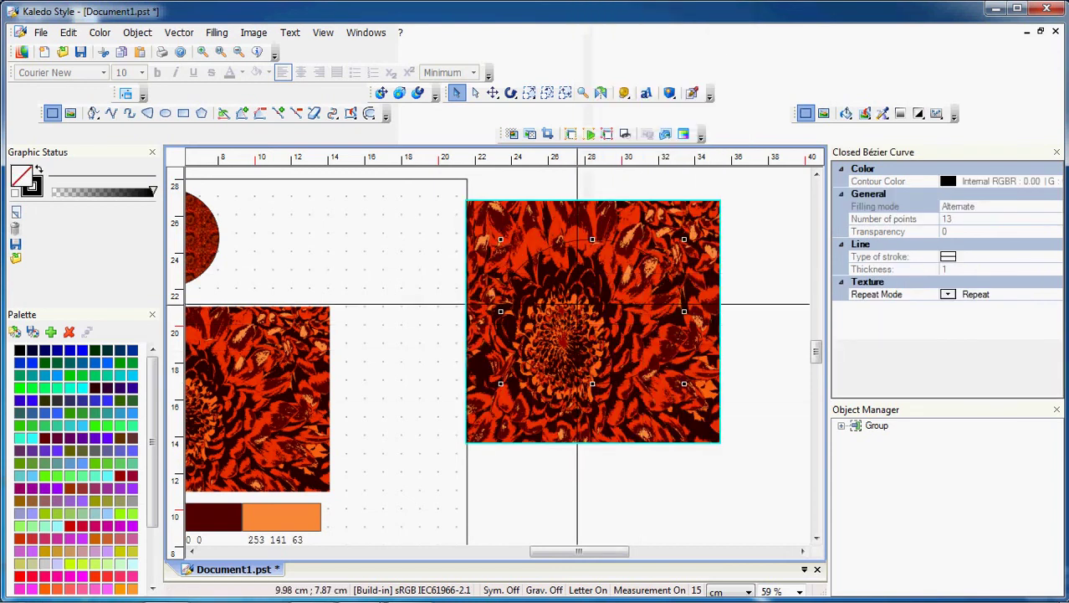
right_click(575, 295)
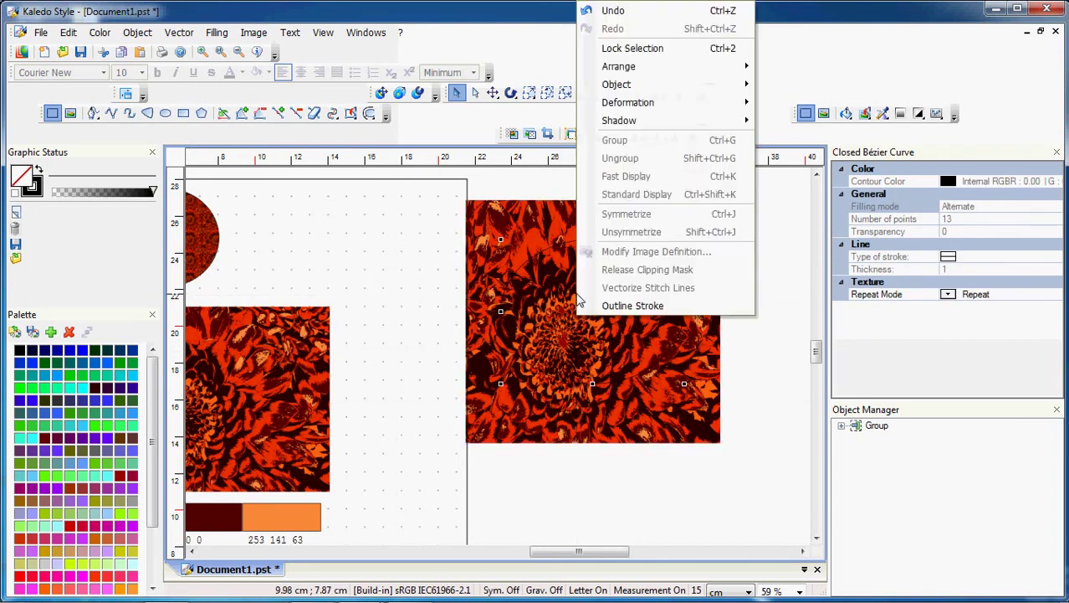
click(599, 494)
scroll(542, 376, down, 3)
scroll(542, 376, up, 2)
click(544, 374)
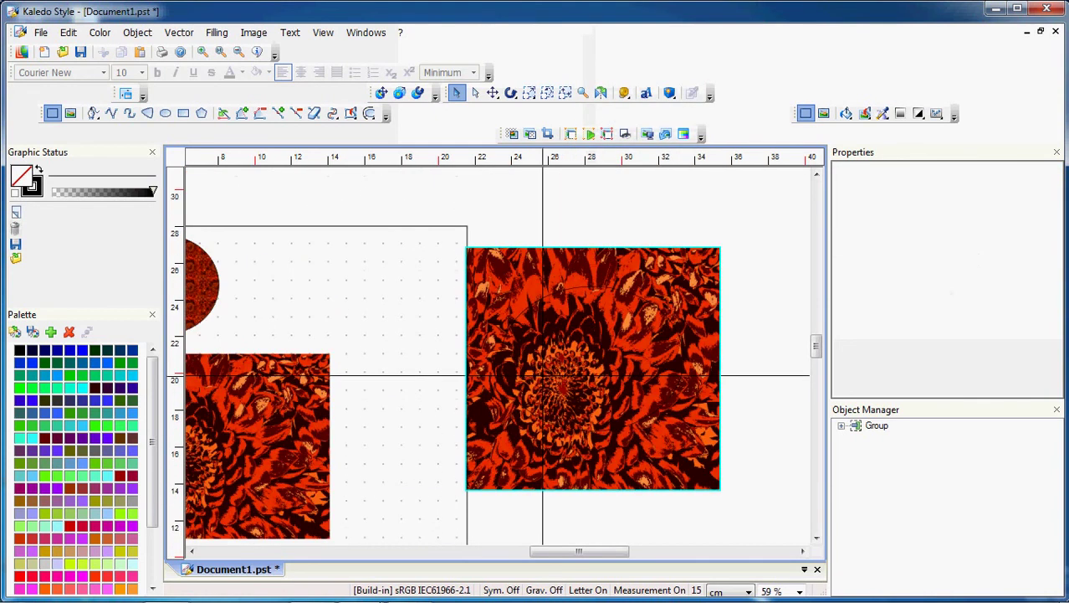
Step: Turn on Fast Display for the page's ellipse, flower image and color palette group, and shift them slightly down to the page's left edge
scroll(548, 373, down, 4)
scroll(552, 369, up, 3)
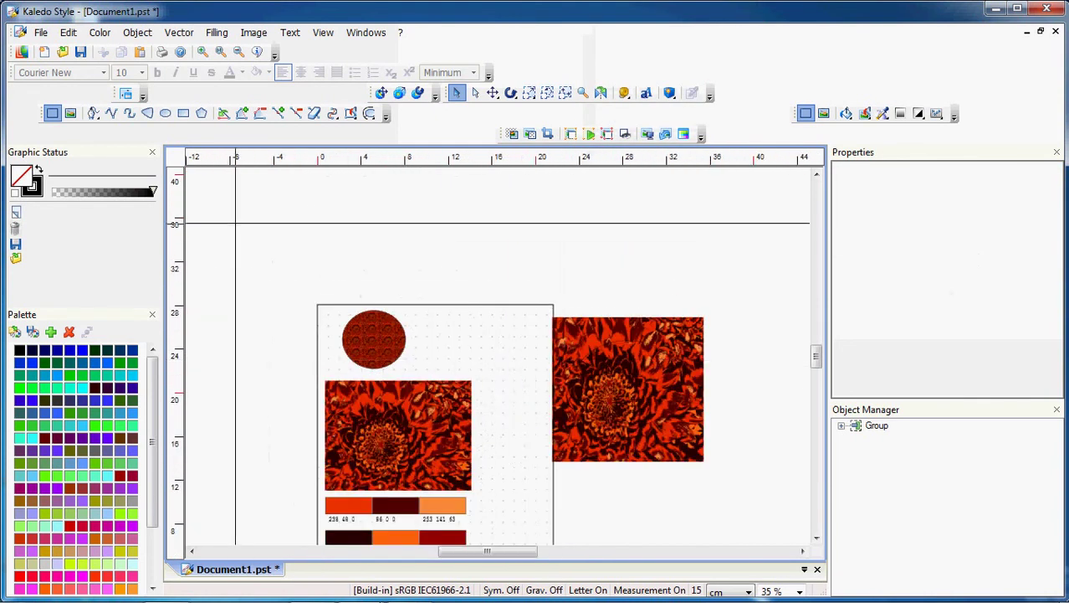
drag(231, 199, 554, 485)
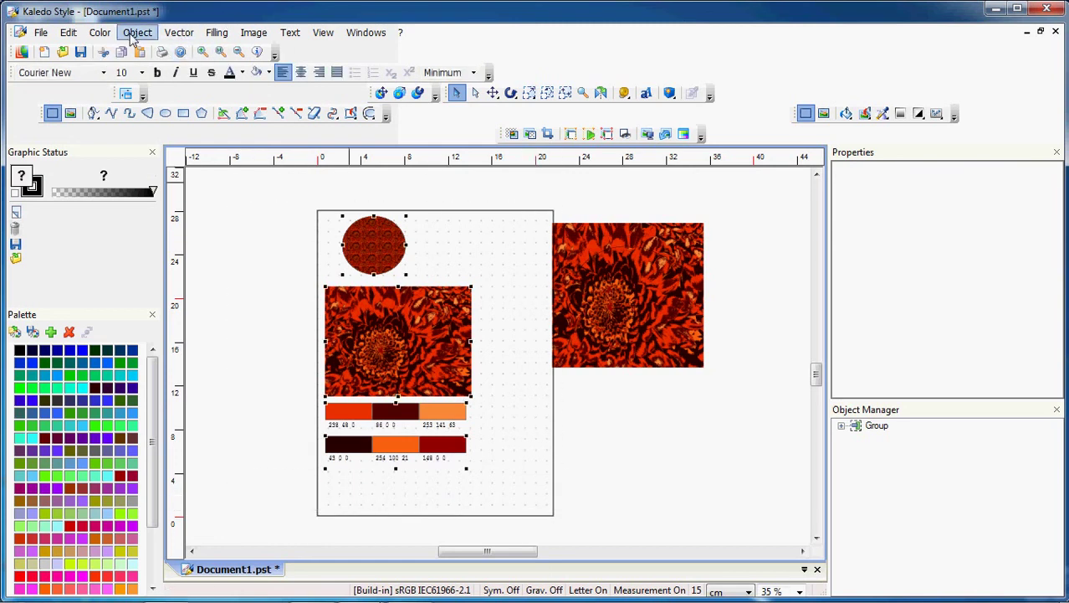
right_click(376, 253)
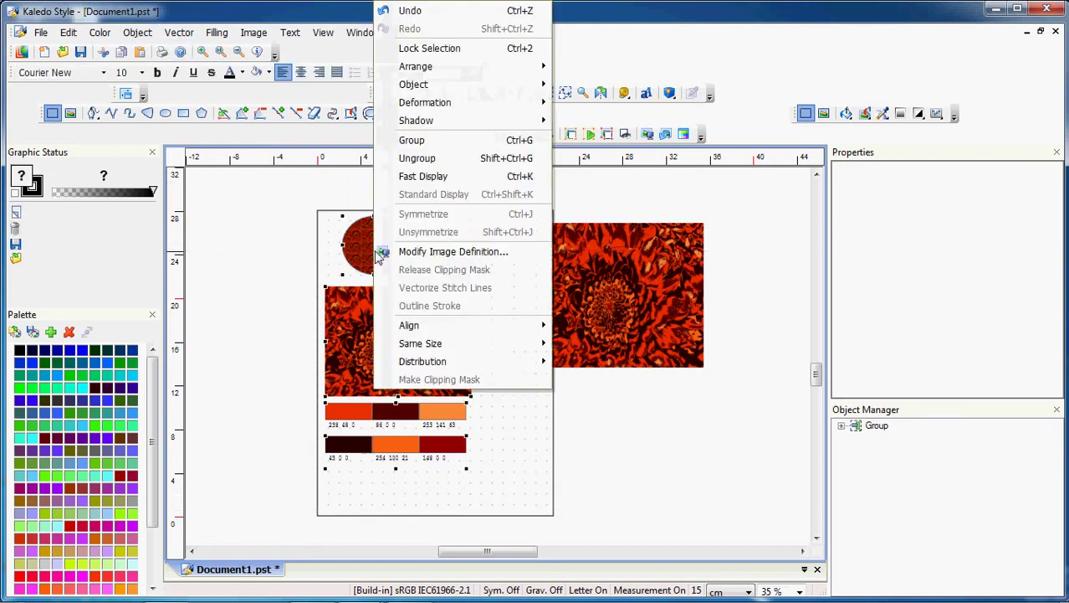
click(442, 176)
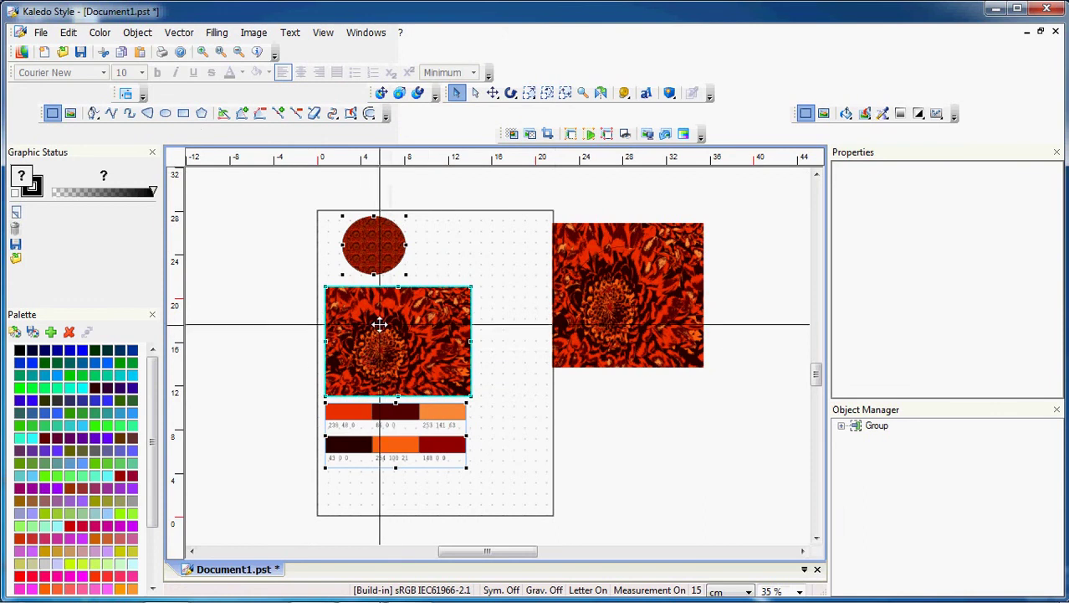
mouse_move(379, 325)
mouse_down()
mouse_move(410, 322)
mouse_move(335, 251)
mouse_move(369, 337)
mouse_move(460, 404)
mouse_move(373, 319)
mouse_up()
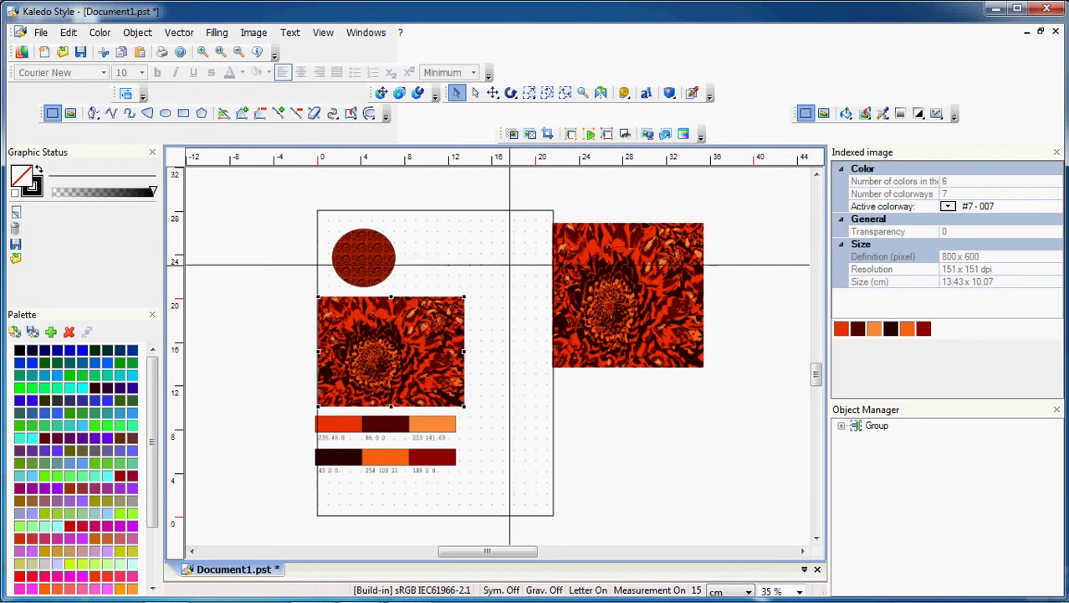
click(501, 358)
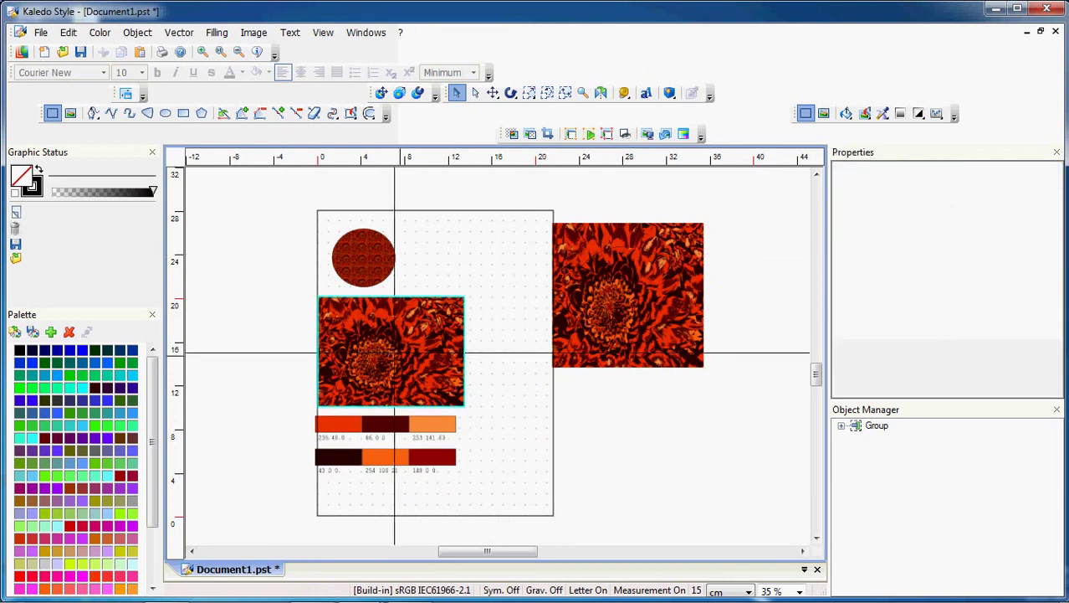
Step: Duplicate the motif-filled ellipse and place the copy to its right, above the flower image's right edge
click(366, 262)
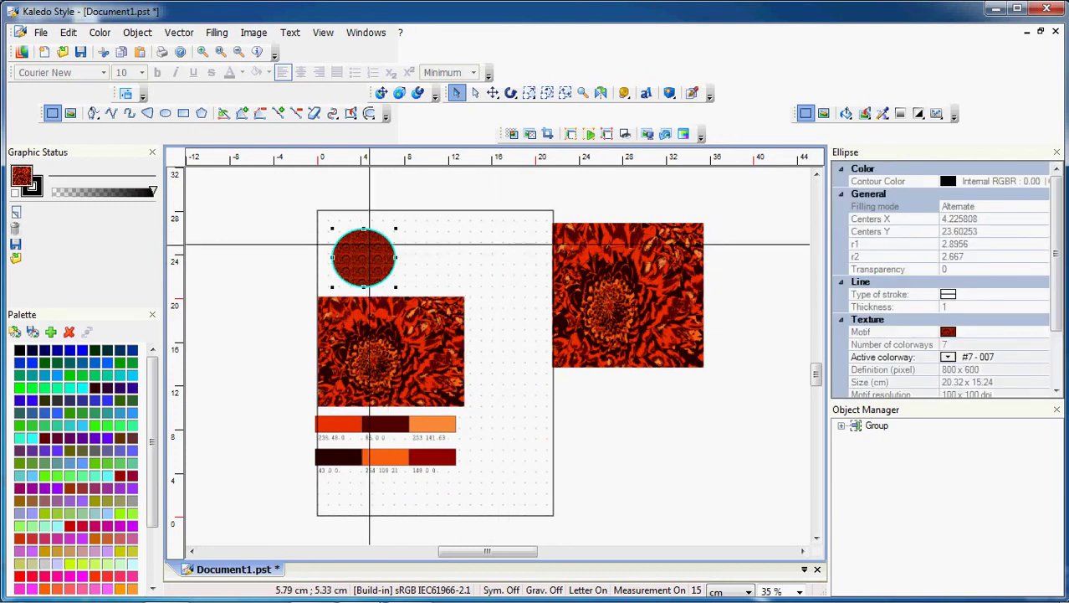
drag(366, 262, 471, 242)
click(364, 216)
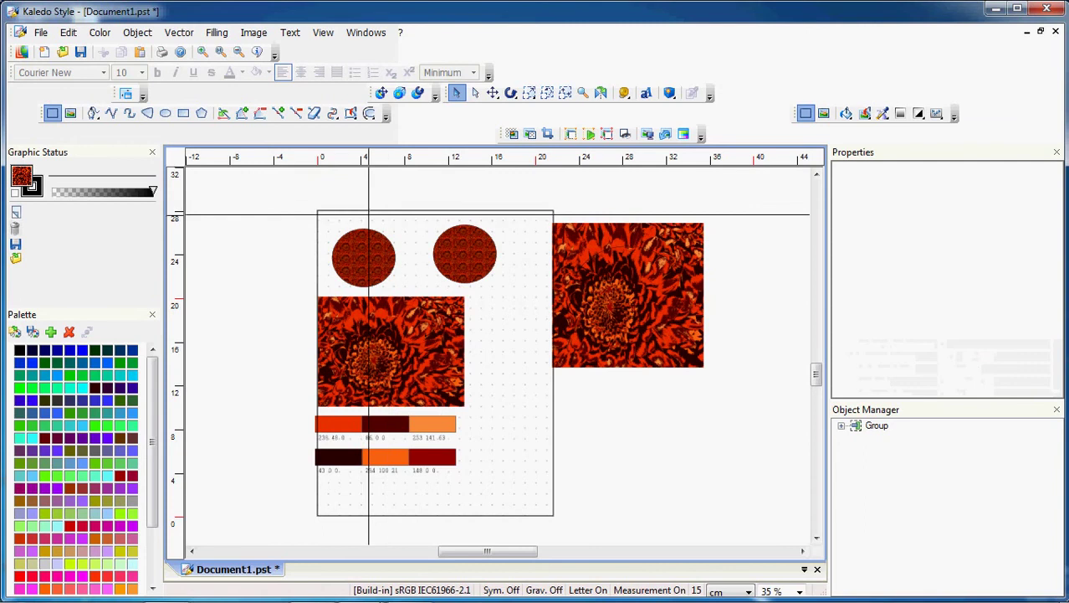
Step: Group the two motif-filled ellipses and turn on Fast Display for the group
drag(305, 225, 530, 288)
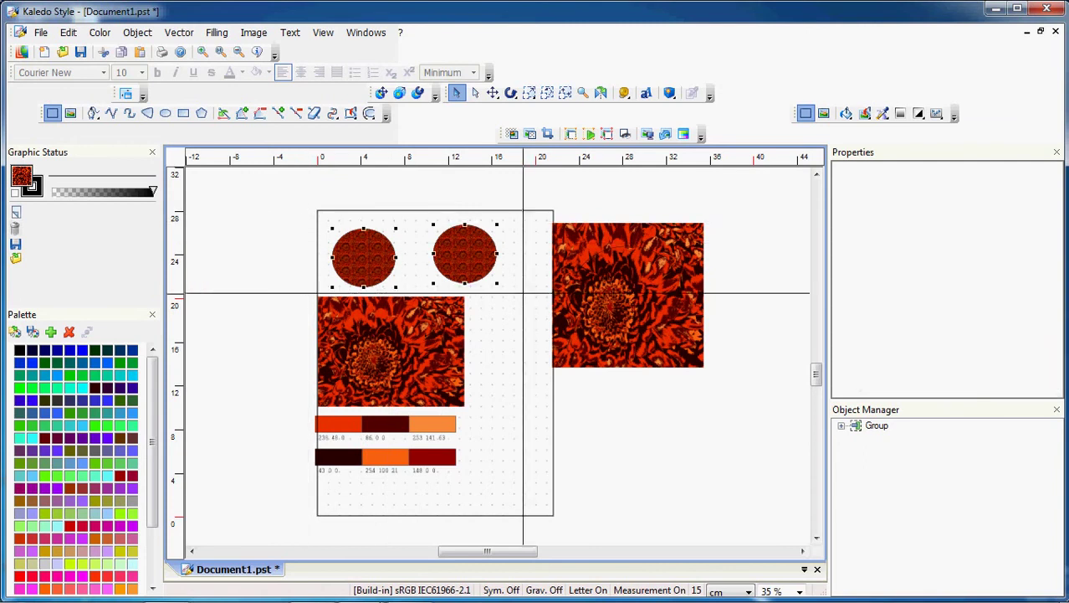
right_click(437, 263)
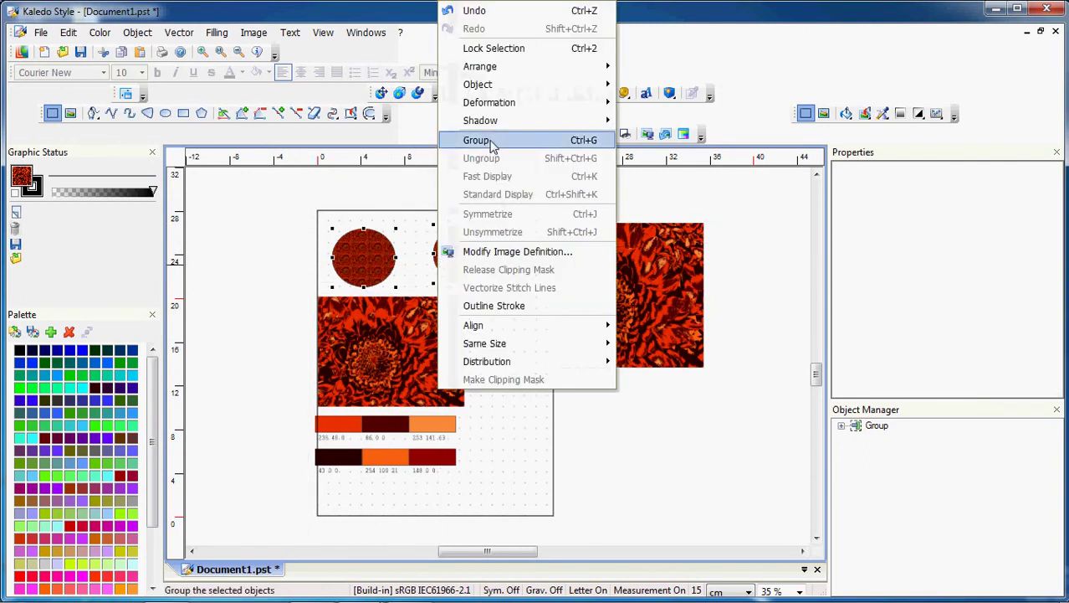
click(494, 141)
right_click(428, 256)
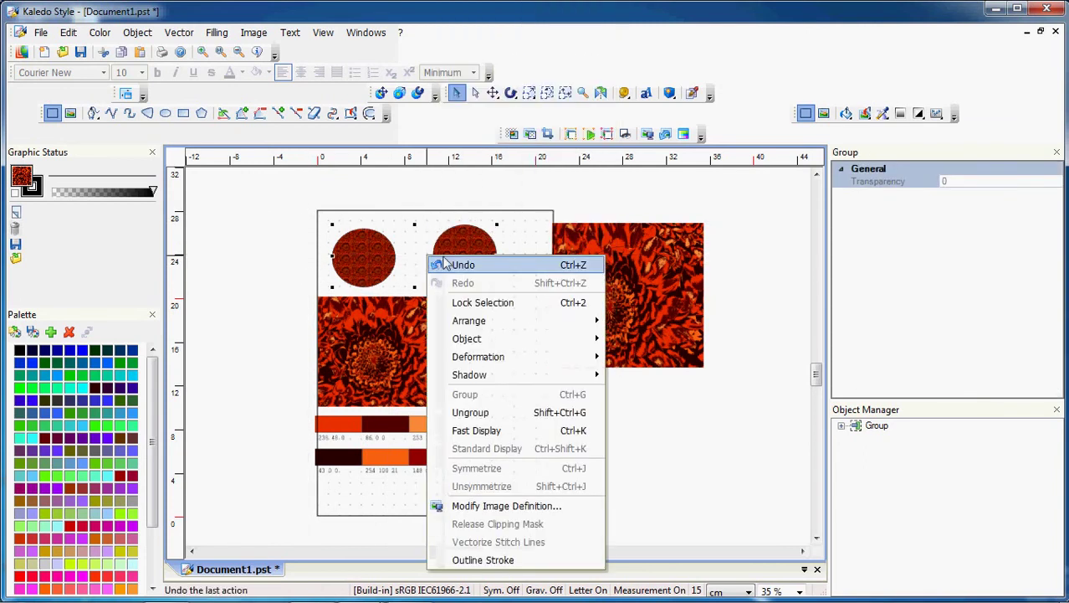
click(476, 431)
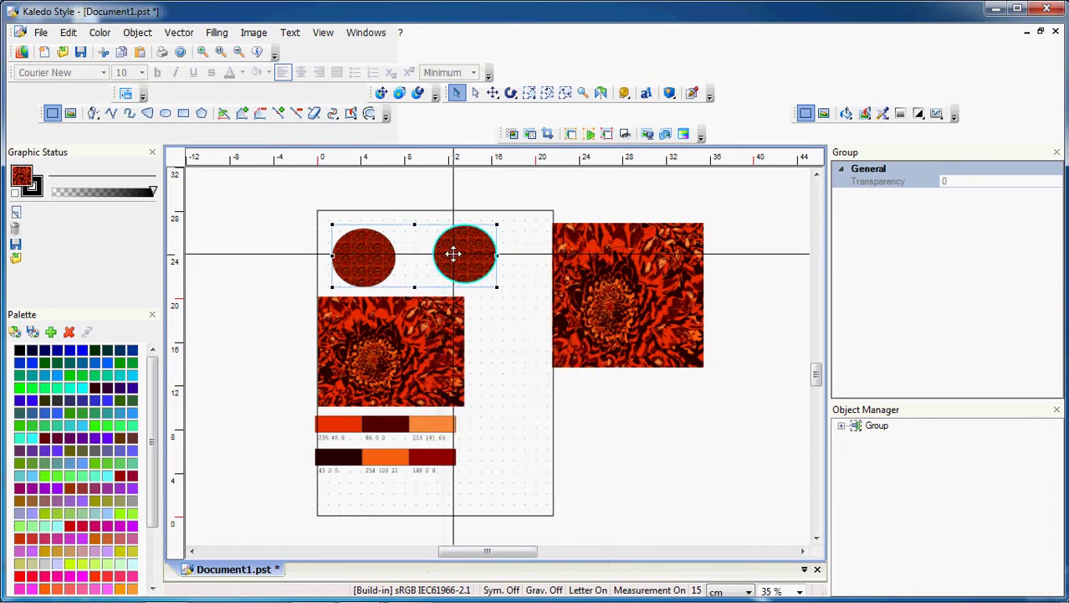
Step: Move the ellipse group up and right until it overlaps the page's top edge, and inspect its motif up close
drag(457, 251, 484, 237)
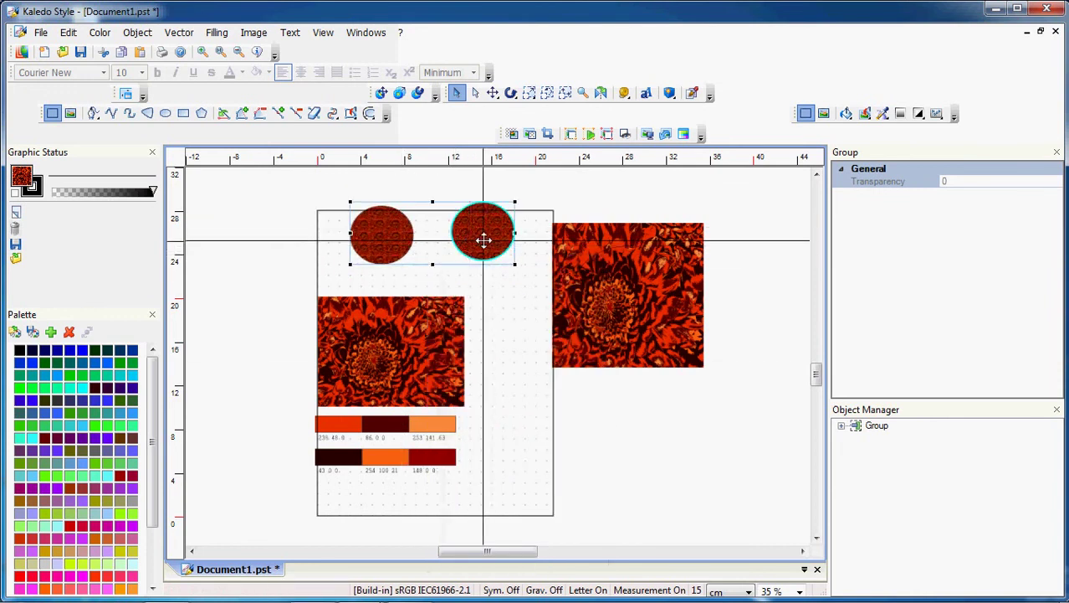
scroll(484, 237, up, 5)
scroll(484, 242, down, 4)
scroll(484, 242, up, 3)
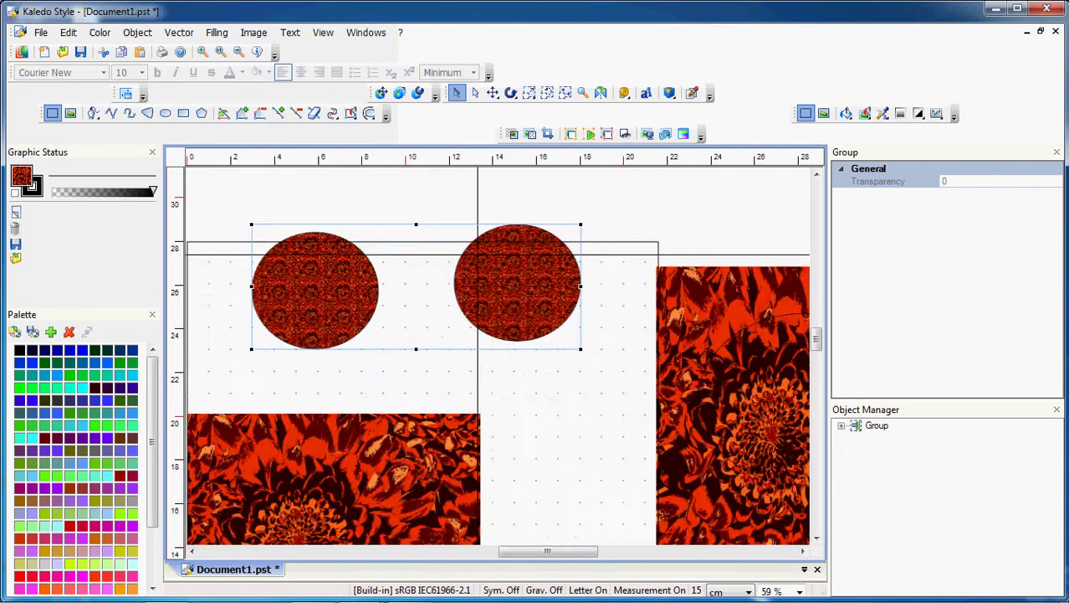
scroll(484, 243, down, 2)
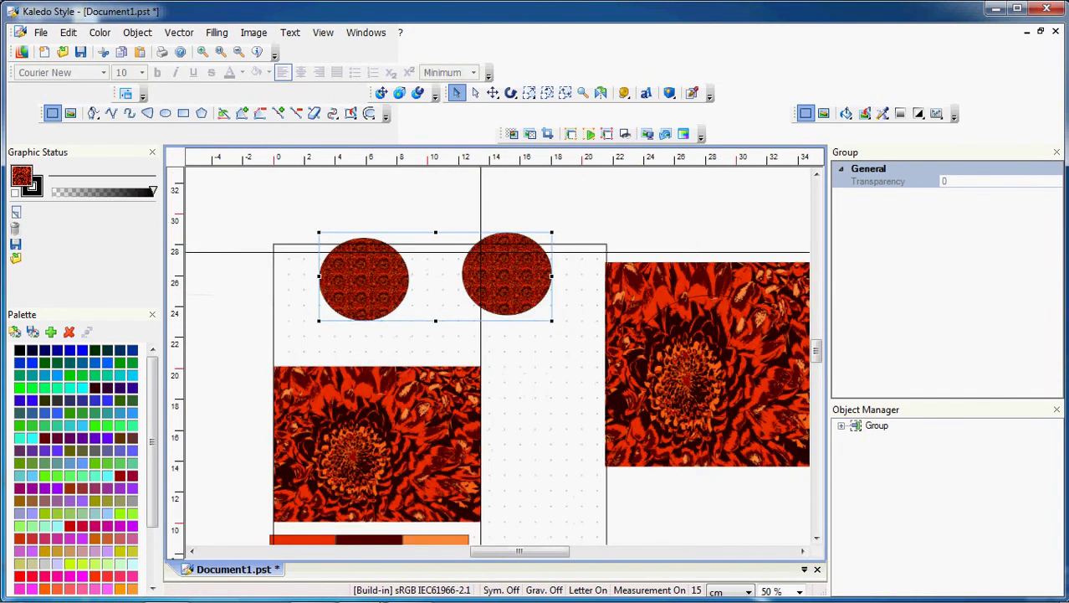
Step: Expand the top-level group in the Object Manager to list the document's objects
click(841, 426)
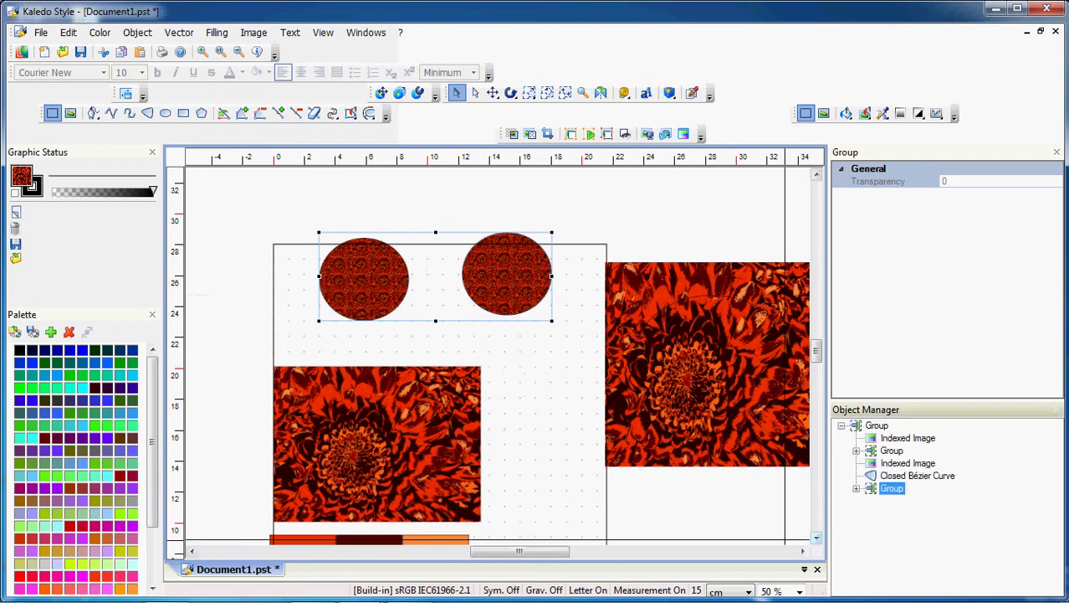